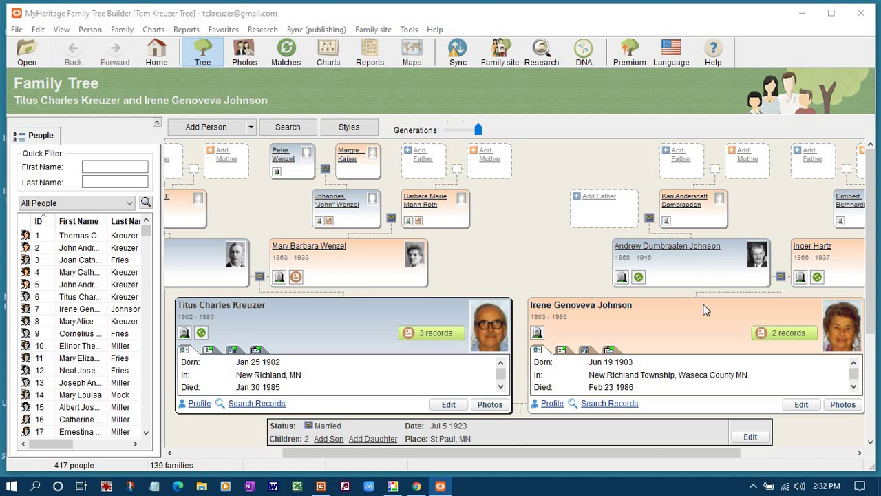
Step: Review every section of the focused husband's details, from main information to additional attributes, and close them without saving changes
{"action": "scroll", "coordinate": [707, 312], "scroll_direction": "down", "scroll_amount": 3}
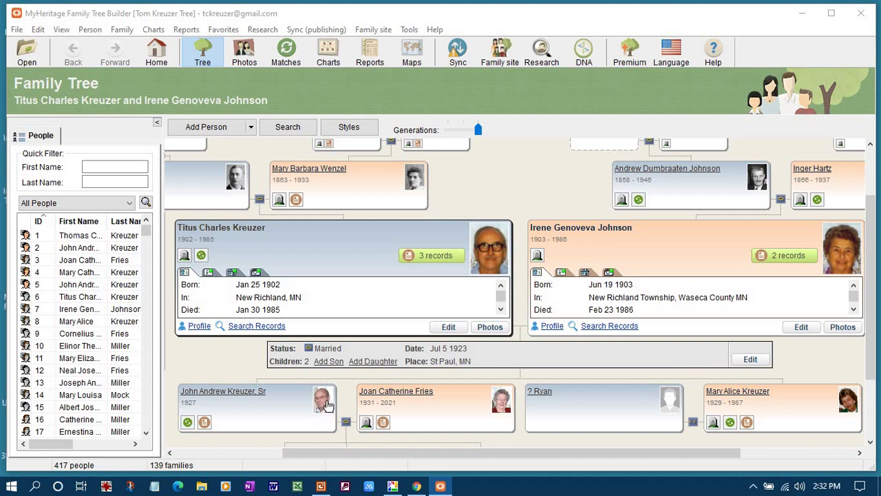
{"action": "scroll", "coordinate": [335, 409], "scroll_direction": "up", "scroll_amount": 3}
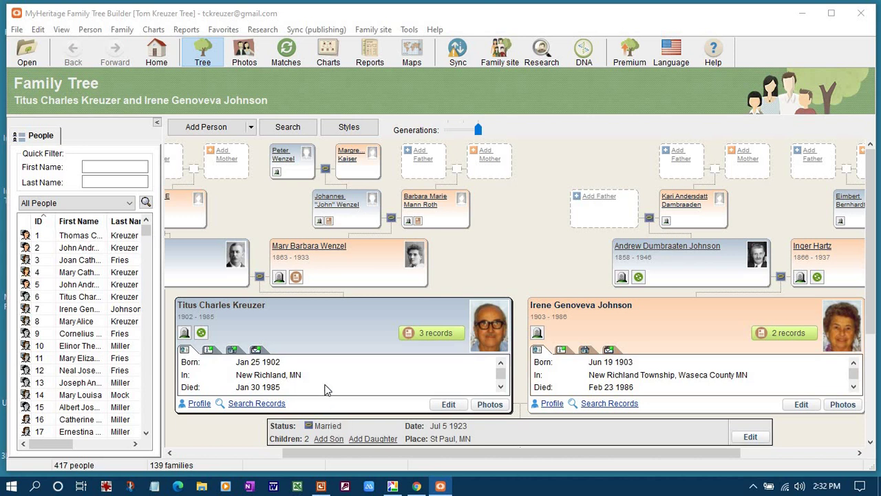
{"action": "double_click", "coordinate": [334, 331]}
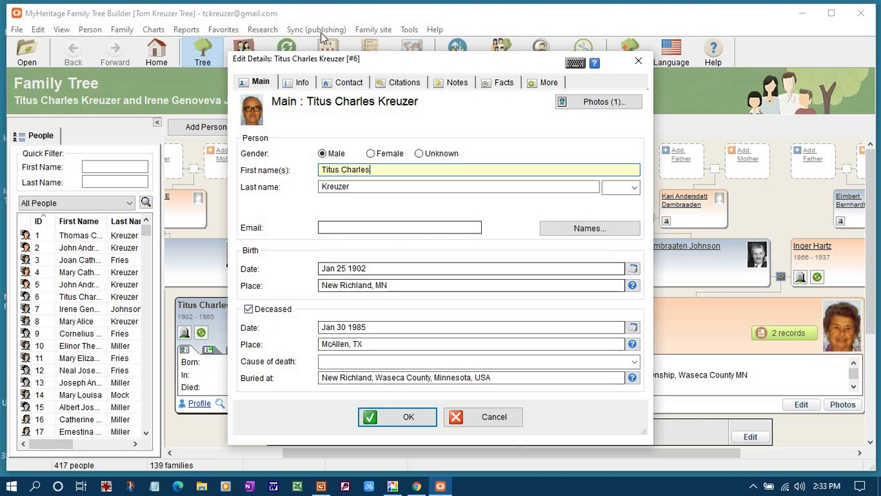
{"action": "left_click", "coordinate": [305, 86]}
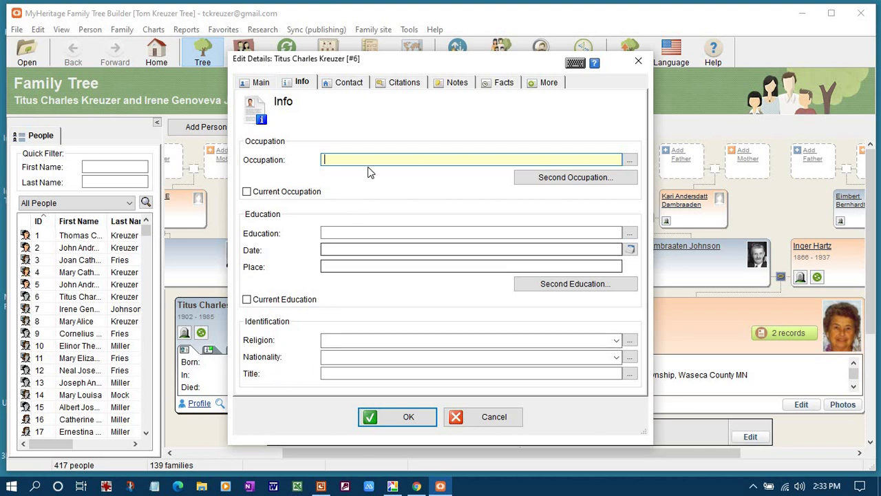
{"action": "left_click", "coordinate": [354, 82]}
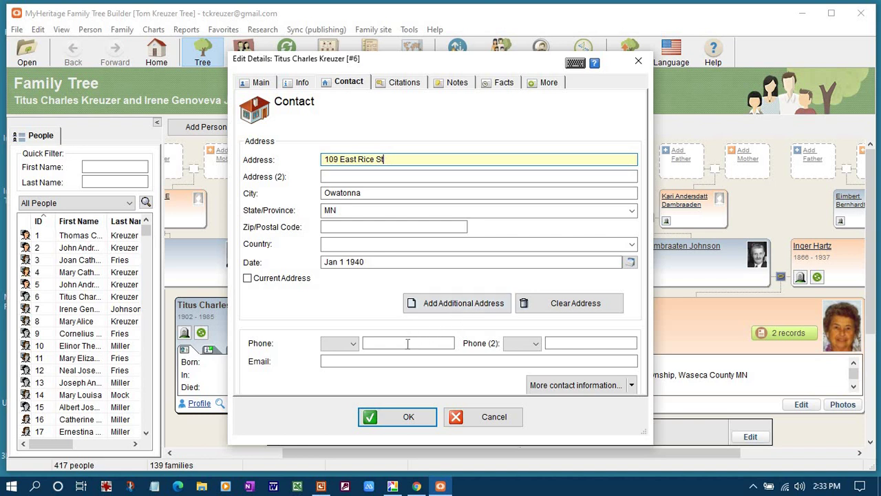
{"action": "left_click", "coordinate": [401, 83]}
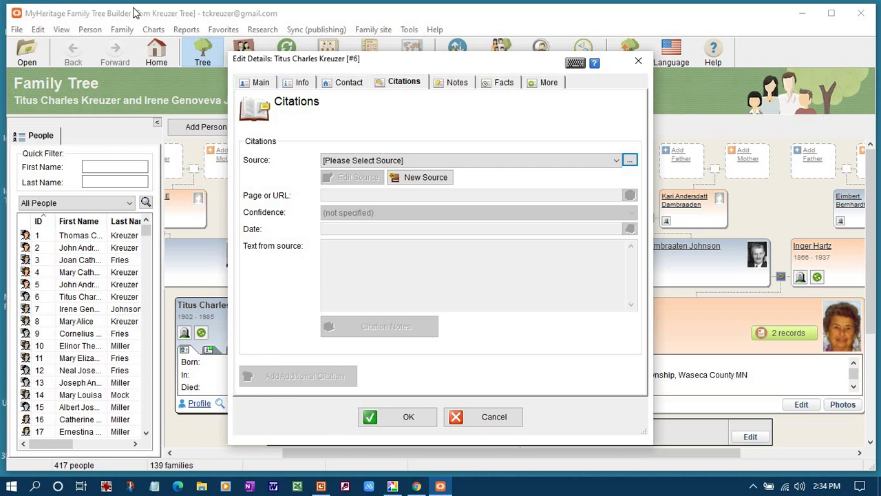
{"action": "left_click", "coordinate": [455, 84]}
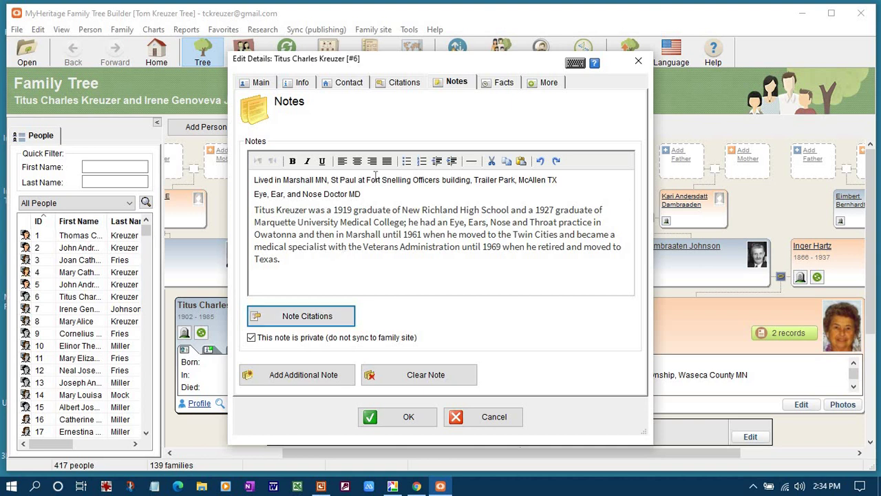
{"action": "left_click", "coordinate": [504, 84]}
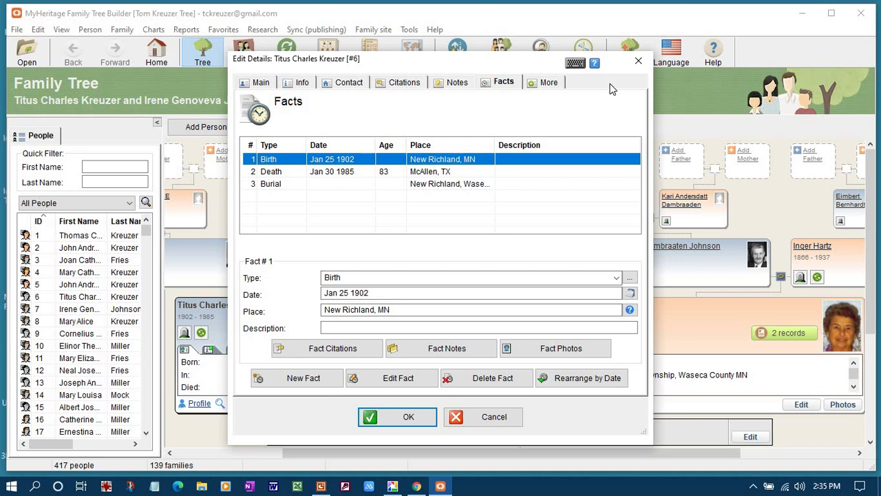
{"action": "left_click", "coordinate": [549, 83]}
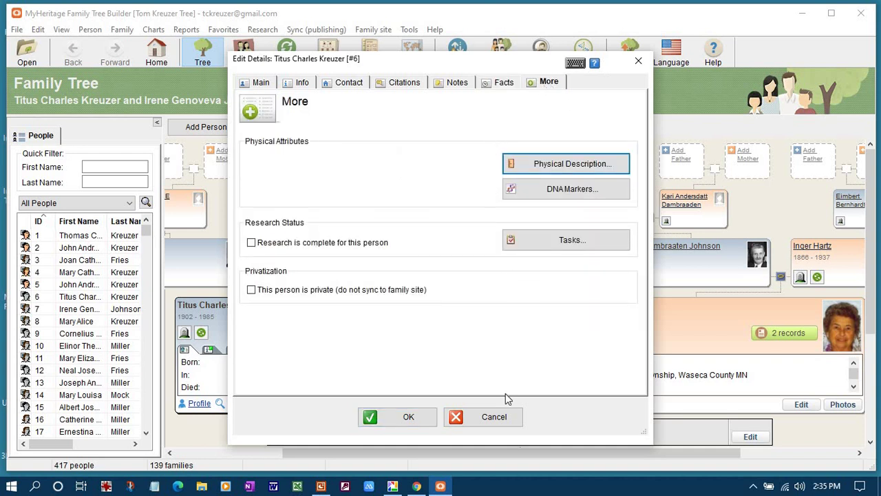
{"action": "left_click", "coordinate": [495, 417]}
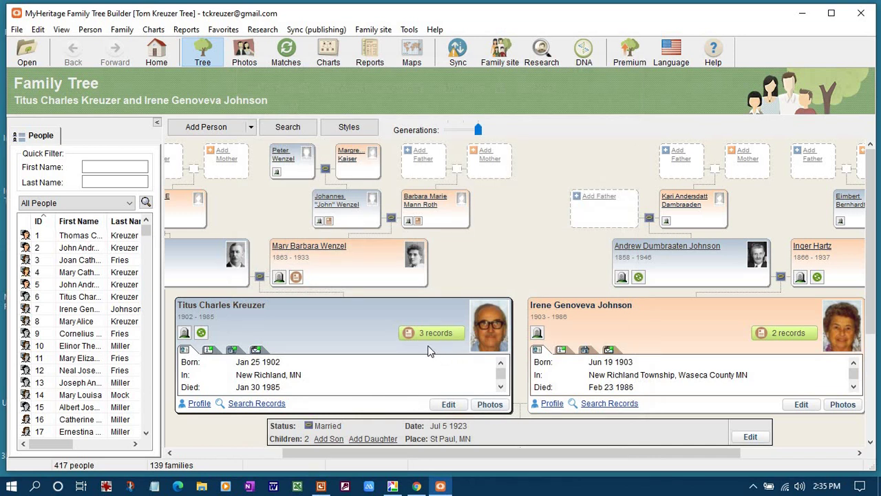
{"action": "left_click", "coordinate": [89, 30]}
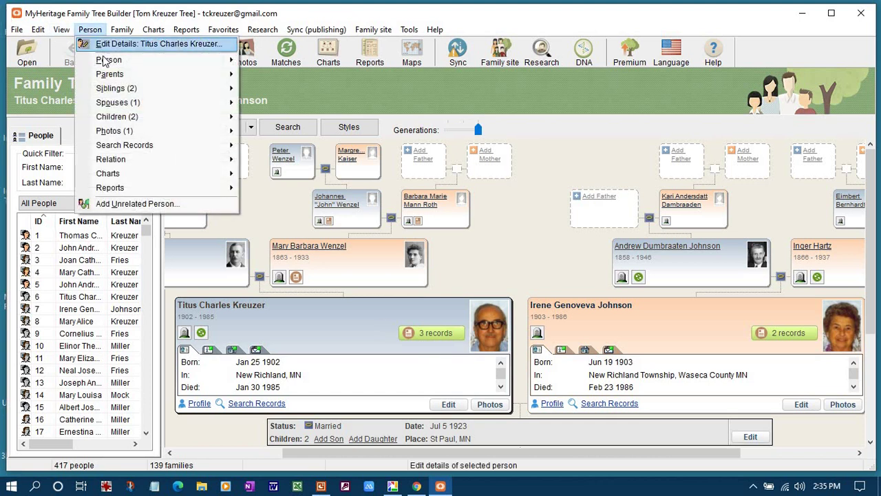
{"action": "mouse_move", "coordinate": [105, 62]}
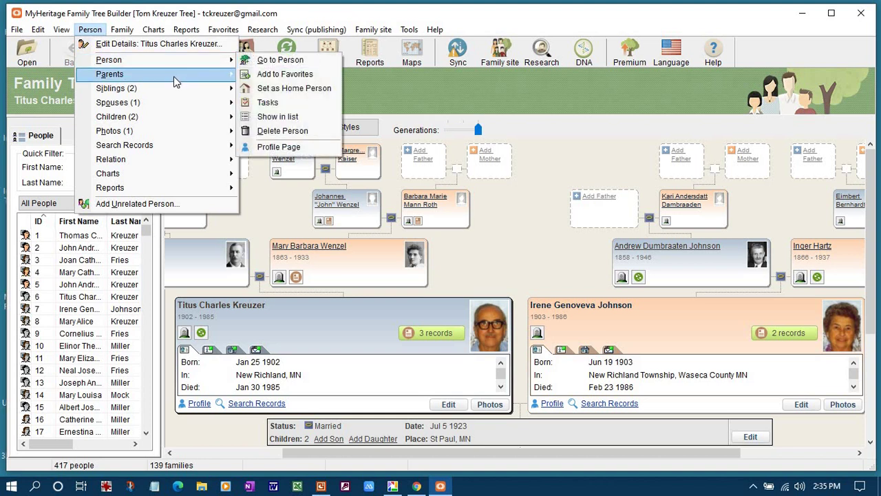
{"action": "mouse_move", "coordinate": [177, 81]}
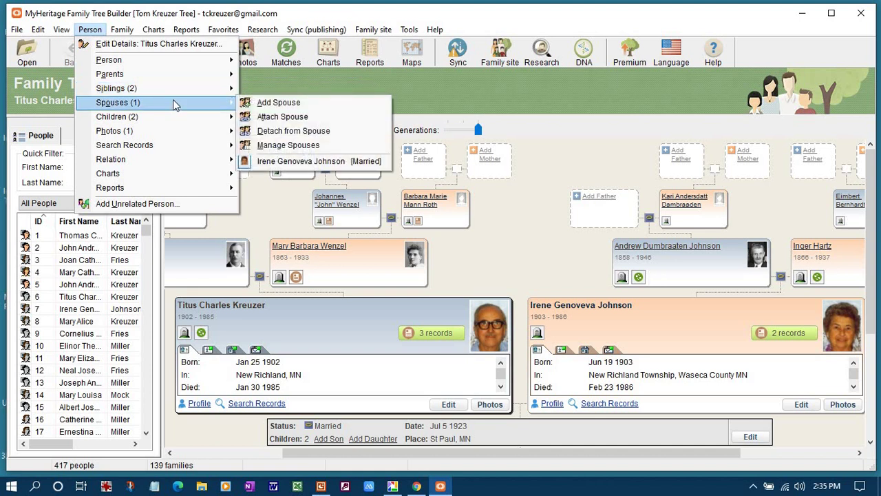
{"action": "mouse_move", "coordinate": [172, 122]}
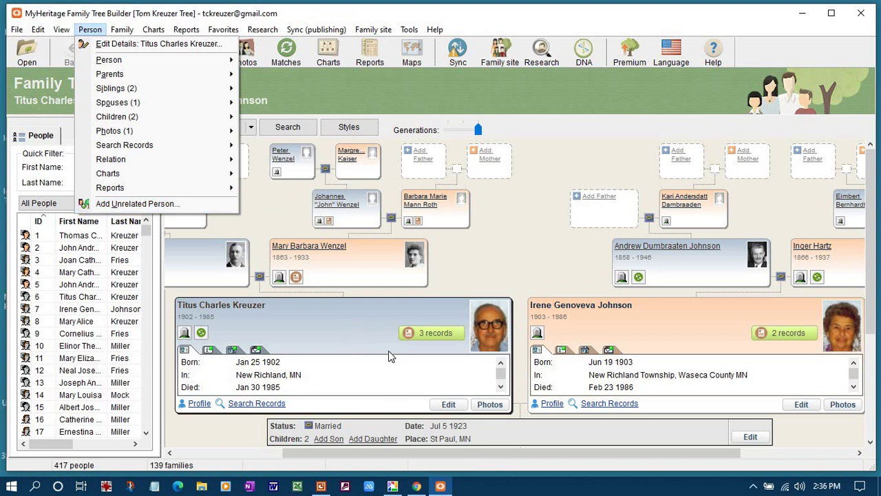
{"action": "key", "text": "Escape"}
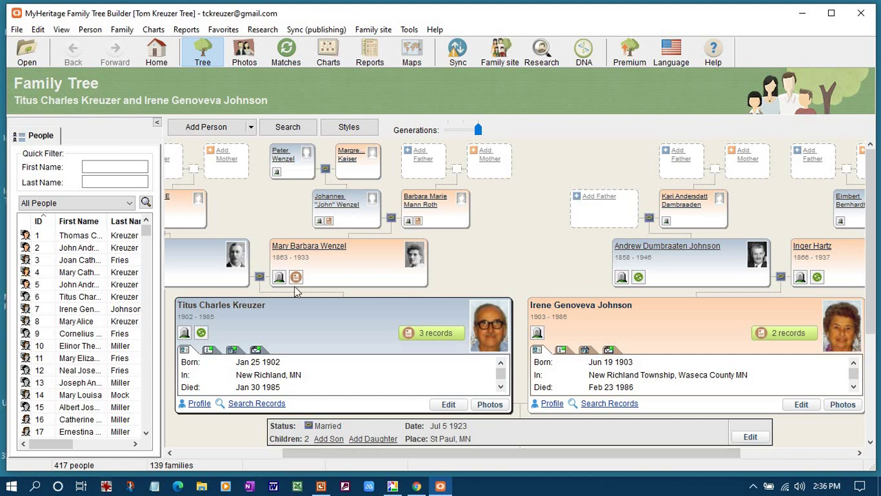
Step: View the couple's descendants, centre the tree on their son born in 1927, and return to his parents' family
{"action": "scroll", "coordinate": [336, 354], "scroll_direction": "down", "scroll_amount": 2}
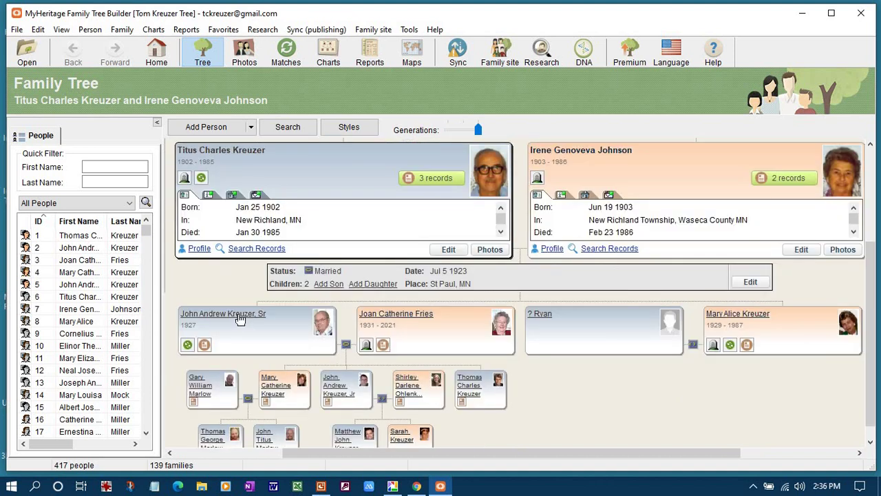
{"action": "scroll", "coordinate": [279, 335], "scroll_direction": "down", "scroll_amount": 1}
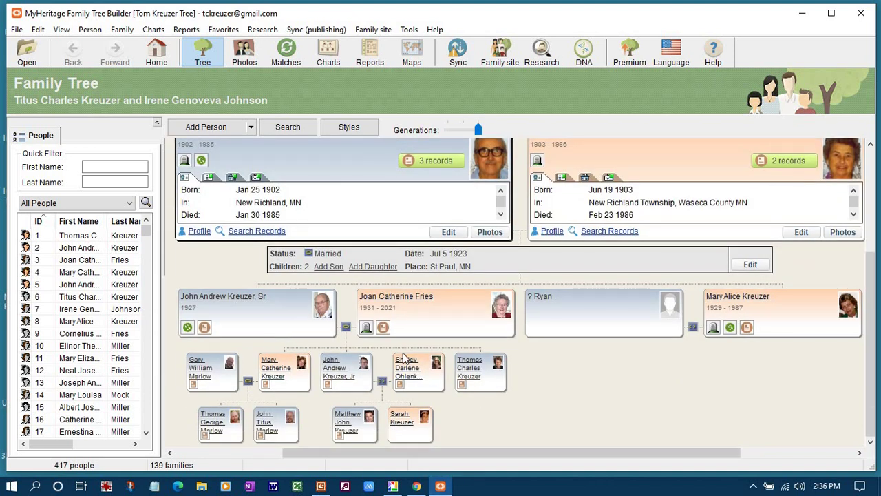
{"action": "scroll", "coordinate": [350, 350], "scroll_direction": "up", "scroll_amount": 2}
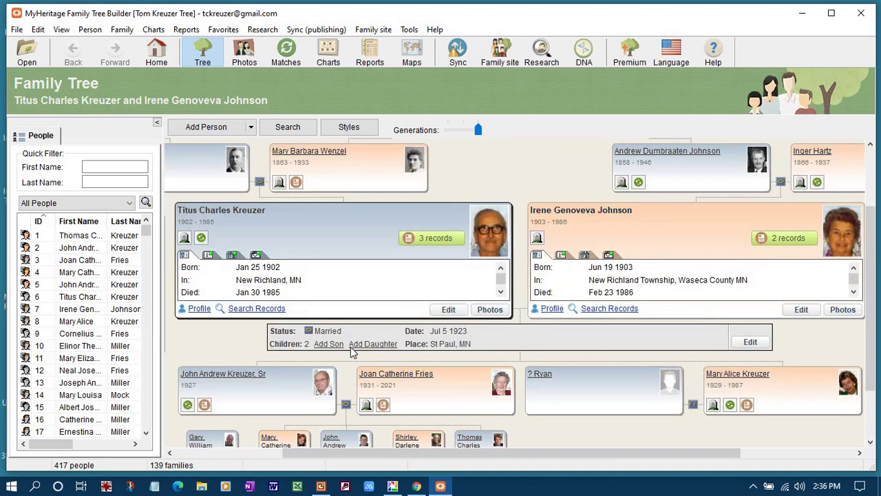
{"action": "scroll", "coordinate": [356, 364], "scroll_direction": "down", "scroll_amount": 3}
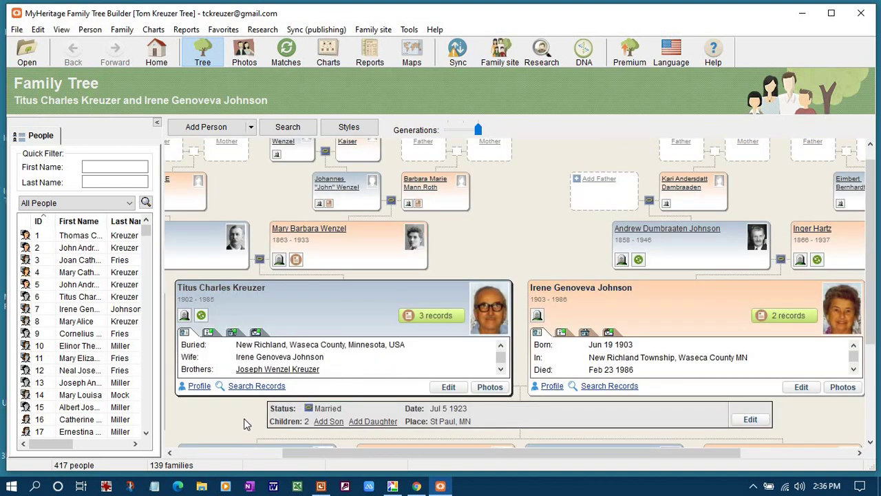
{"action": "scroll", "coordinate": [246, 422], "scroll_direction": "down", "scroll_amount": 2}
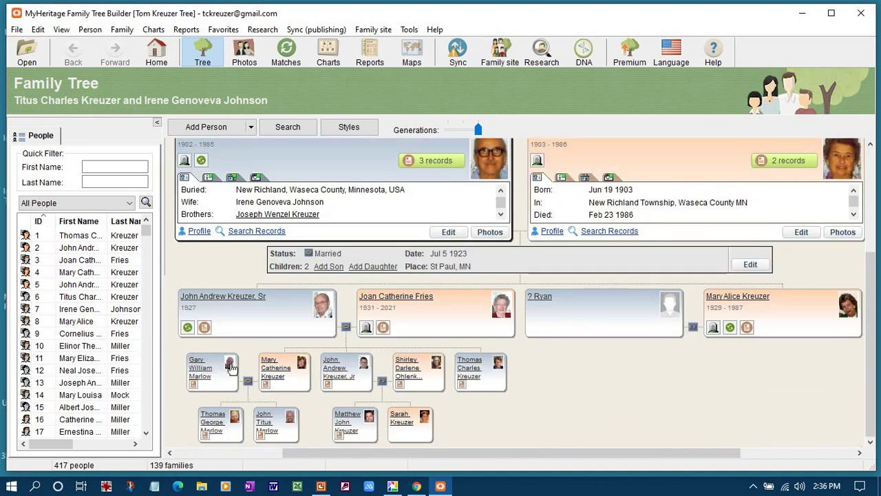
{"action": "double_click", "coordinate": [229, 306]}
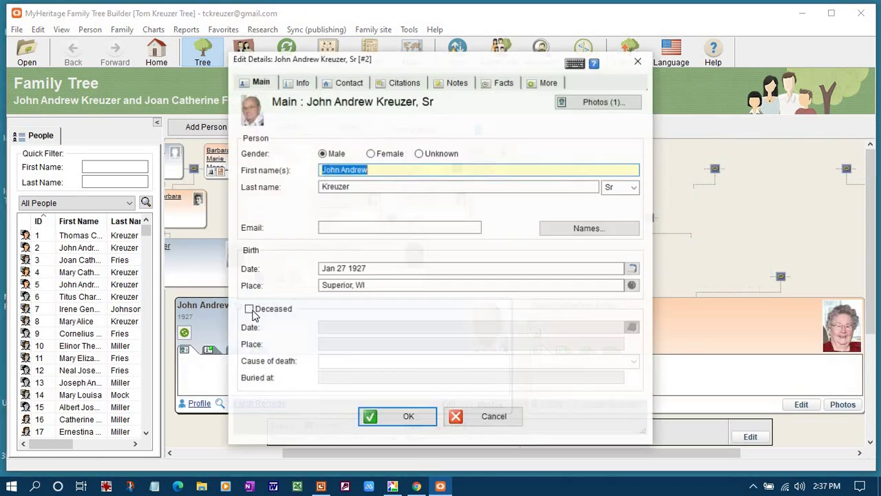
{"action": "left_click", "coordinate": [495, 418]}
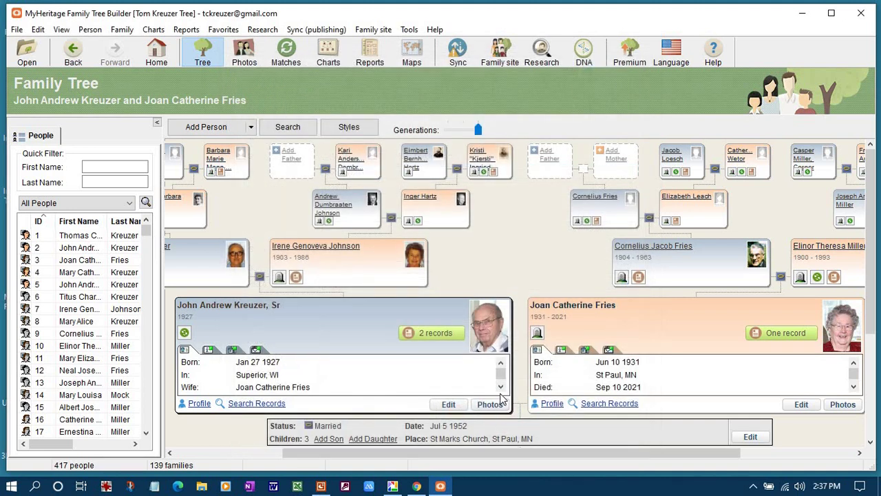
{"action": "left_click", "coordinate": [187, 262]}
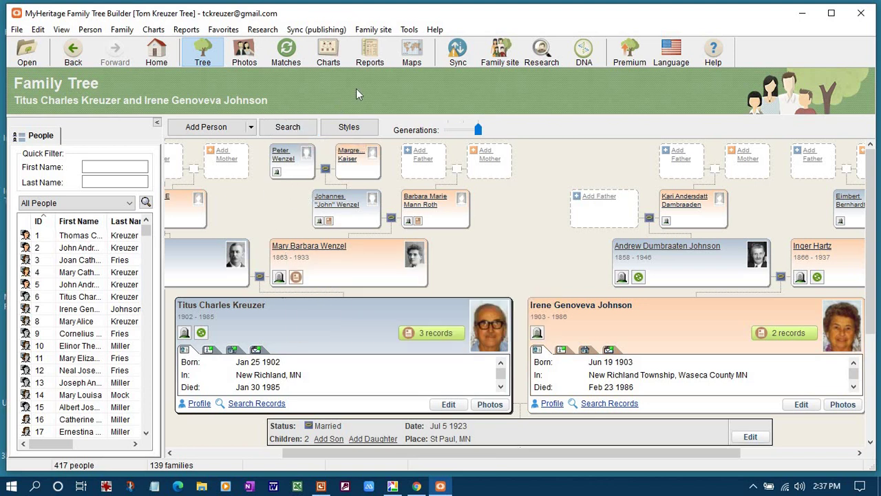
Step: Generate an ancestor chart for the husband in focus and view it from its title
{"action": "left_click", "coordinate": [331, 55]}
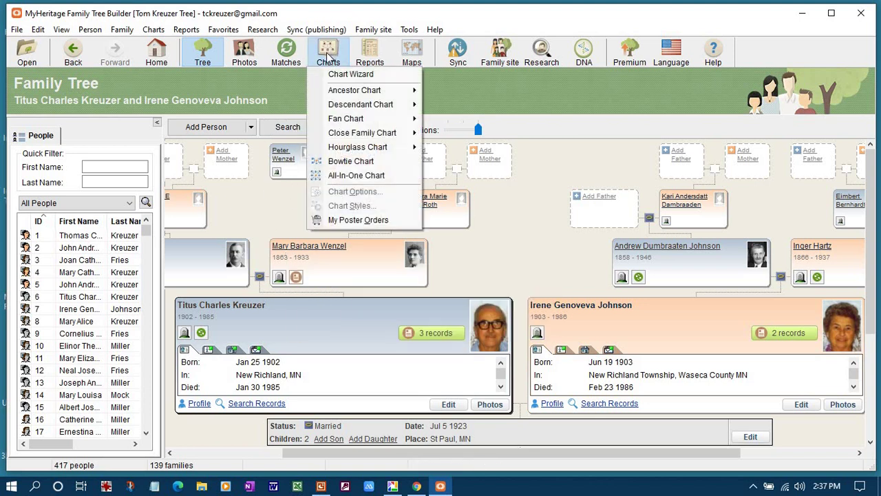
{"action": "mouse_move", "coordinate": [354, 95]}
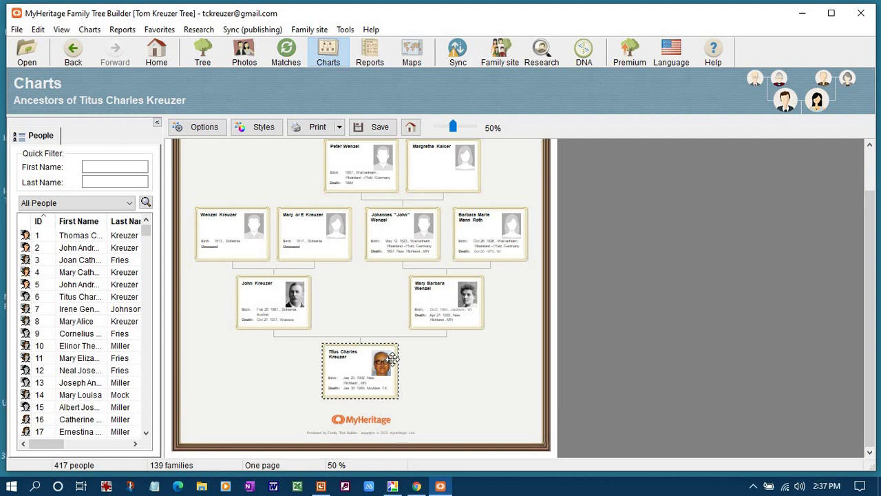
{"action": "scroll", "coordinate": [402, 365], "scroll_direction": "up", "scroll_amount": 1}
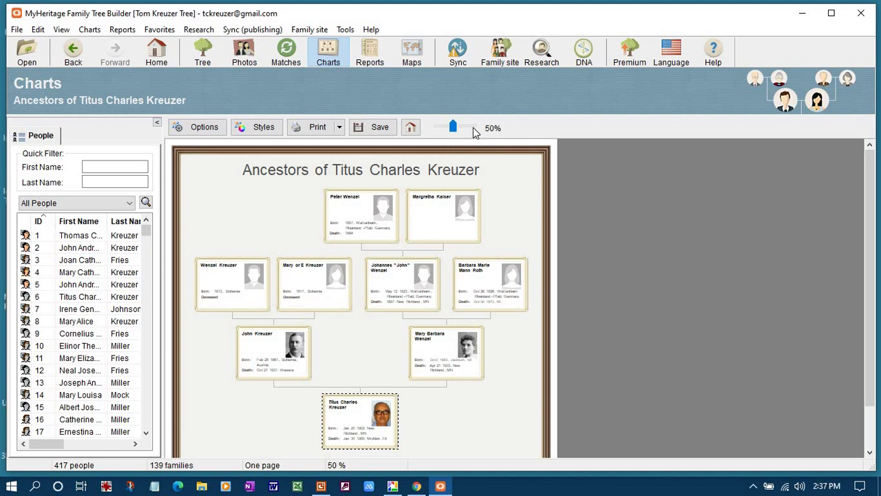
Step: Preview several ancestor chart styles between 001 and 016, including 006, 011 and 012, and dismiss the styles without applying one
{"action": "left_click", "coordinate": [258, 128]}
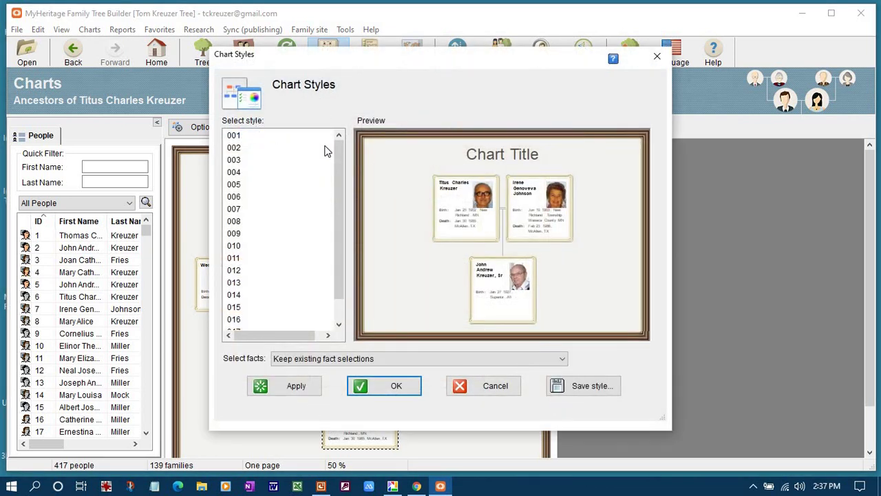
{"action": "left_click", "coordinate": [241, 138]}
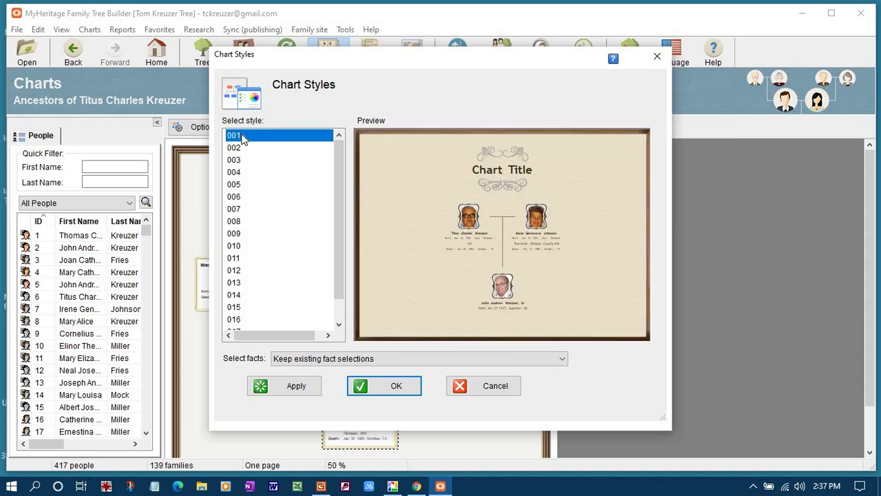
{"action": "left_click", "coordinate": [238, 148]}
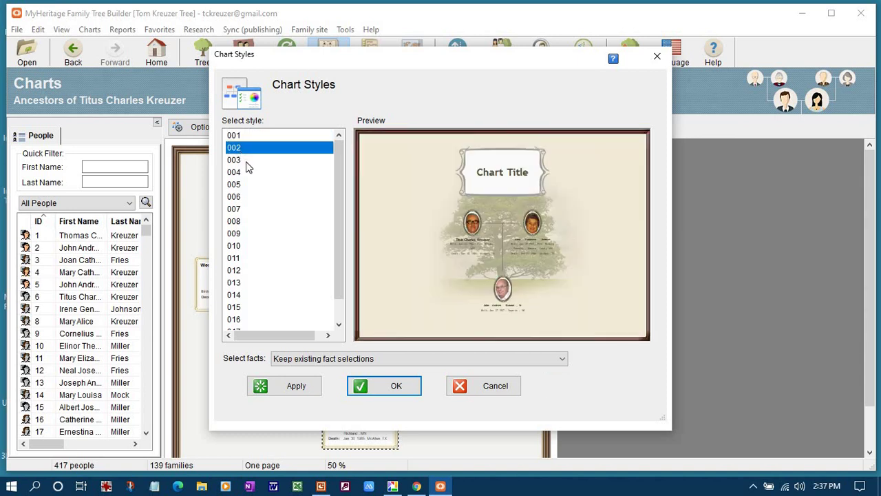
{"action": "left_click", "coordinate": [240, 161]}
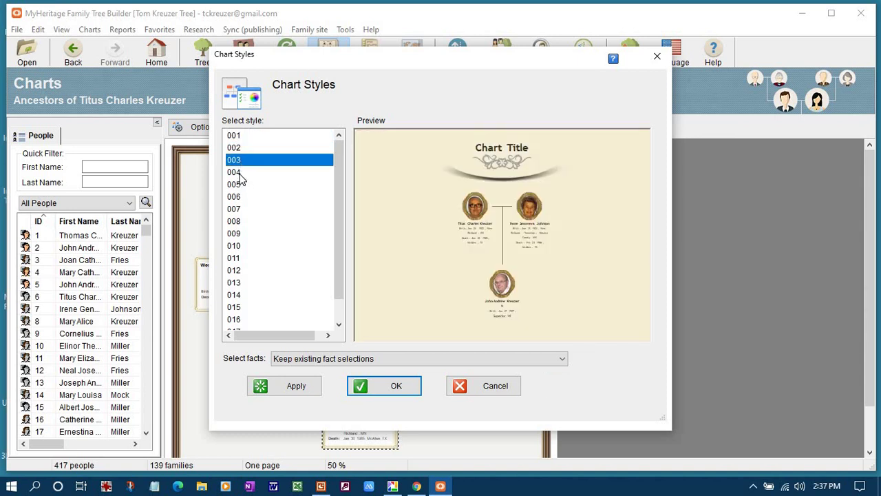
{"action": "left_click", "coordinate": [242, 175]}
{"action": "left_click", "coordinate": [241, 197]}
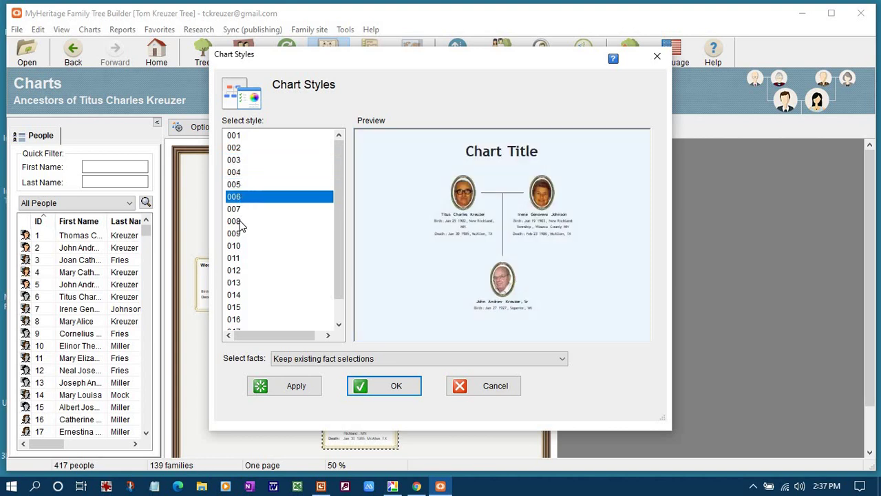
{"action": "left_click", "coordinate": [241, 222]}
{"action": "left_click", "coordinate": [235, 259]}
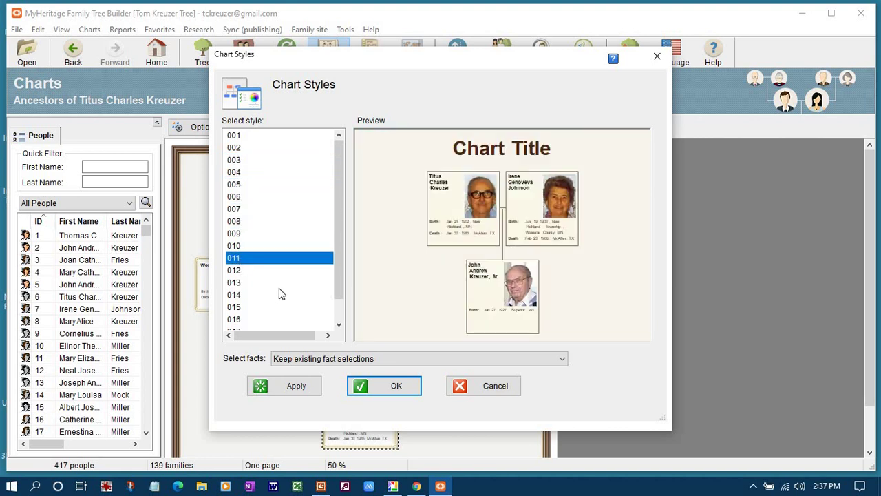
{"action": "left_click", "coordinate": [242, 270]}
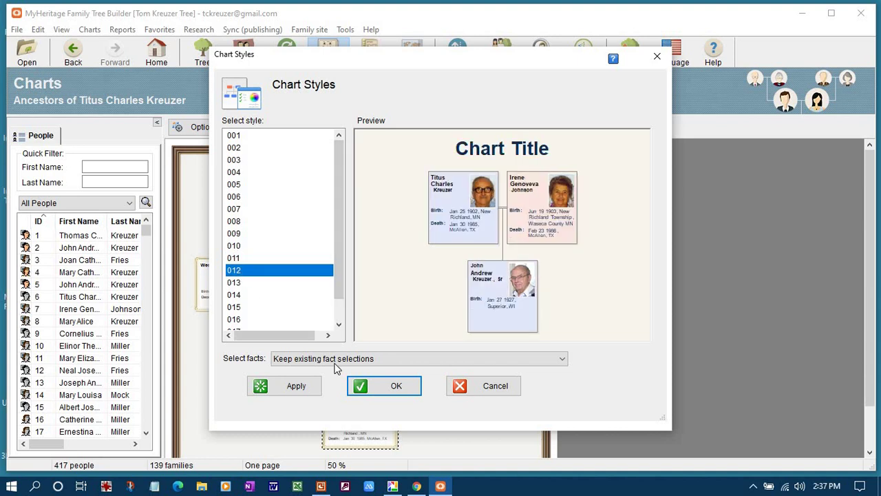
{"action": "left_click", "coordinate": [249, 319]}
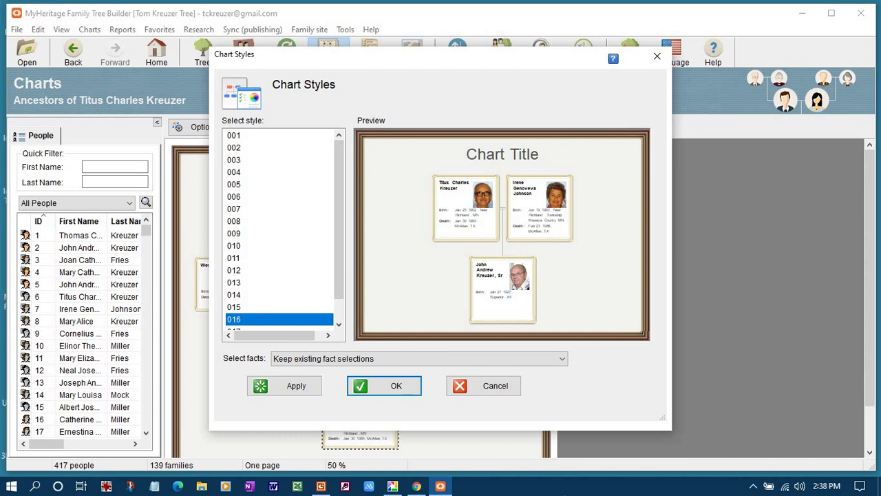
{"action": "left_click", "coordinate": [497, 387]}
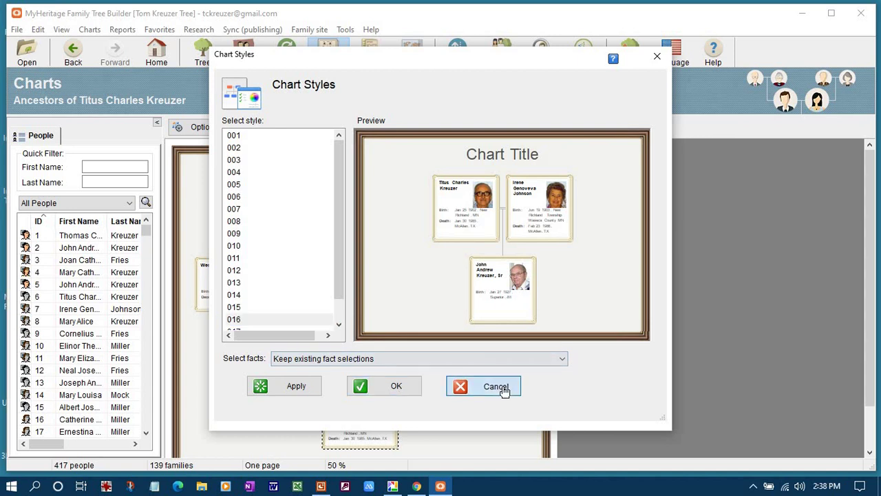
Step: Review the ancestor chart's options for general settings, design, facts, background, lines and fonts, and close them without changes
{"action": "left_click", "coordinate": [202, 126]}
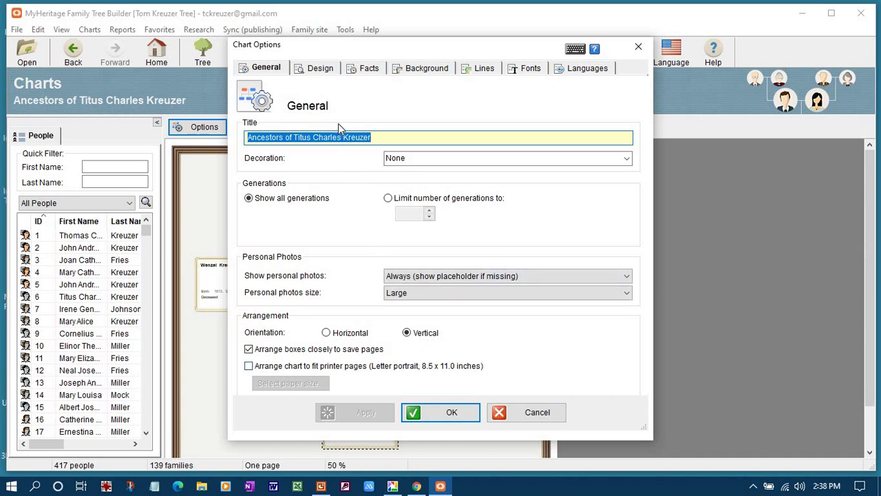
{"action": "left_click", "coordinate": [328, 72]}
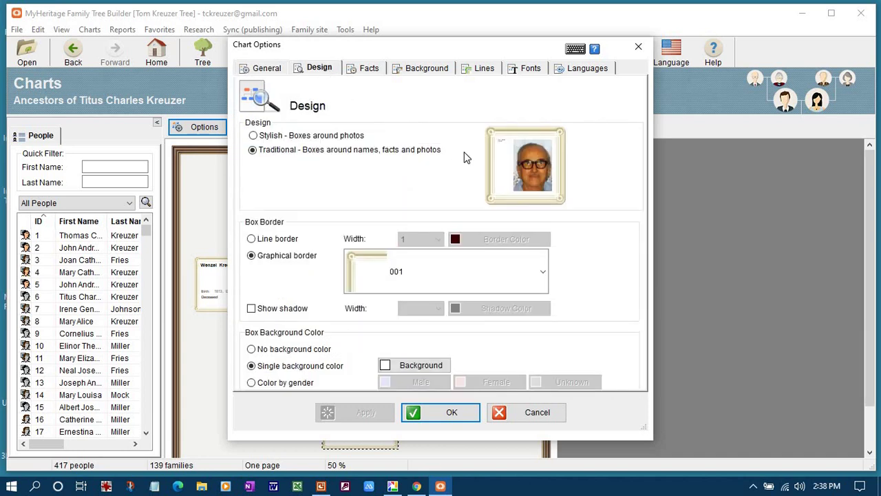
{"action": "left_click", "coordinate": [378, 68]}
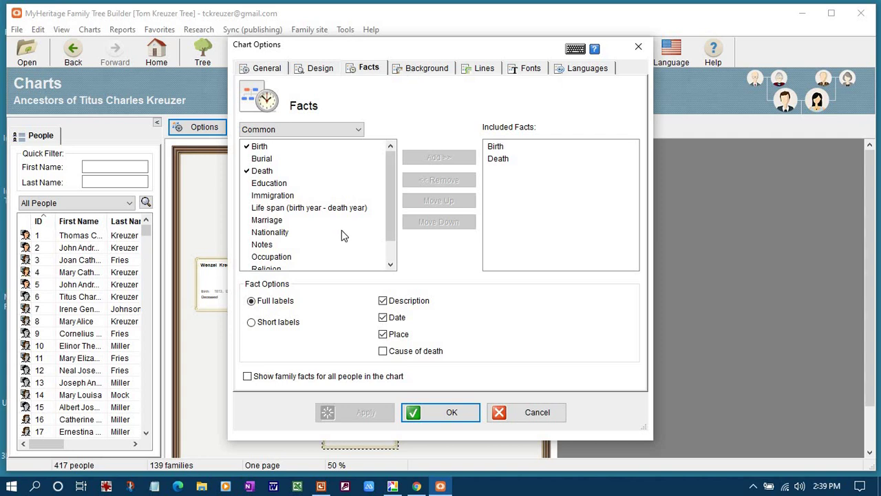
{"action": "left_click", "coordinate": [428, 72]}
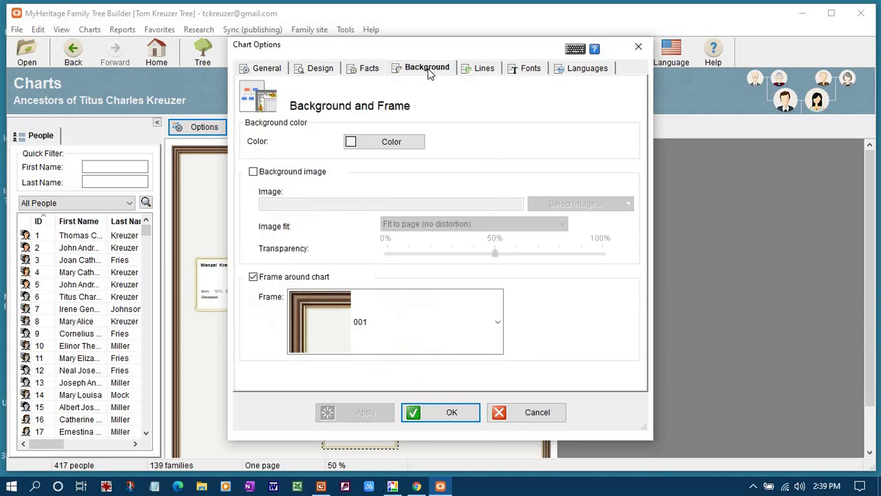
{"action": "left_click", "coordinate": [485, 72]}
{"action": "left_click", "coordinate": [530, 69]}
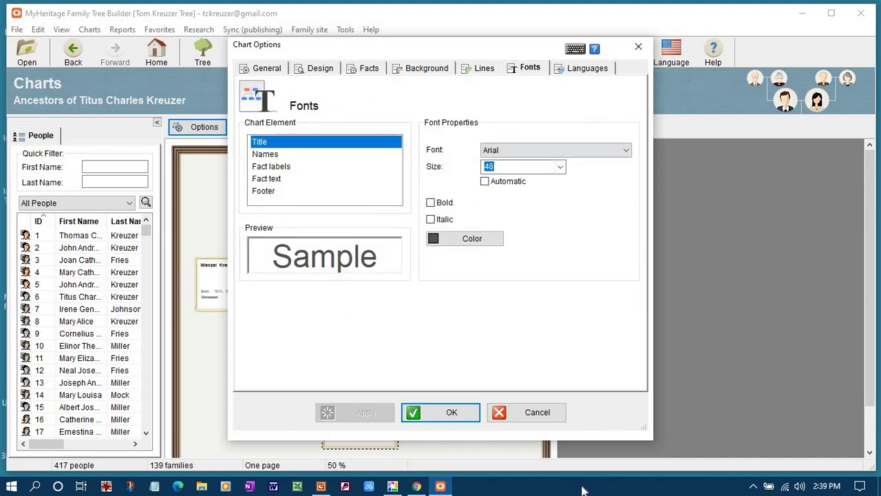
{"action": "left_click", "coordinate": [546, 413]}
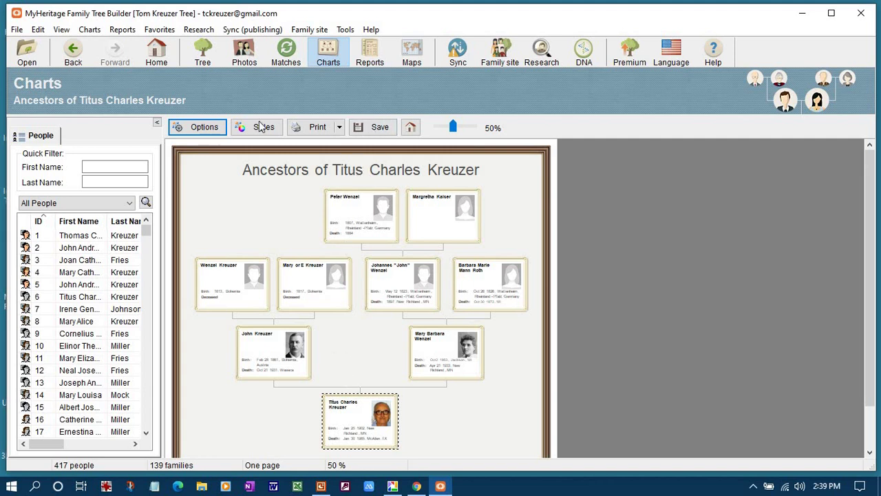
Step: Generate a vertical descendant chart for the same man and reduce its zoom to 26% so the whole chart fits
{"action": "left_click", "coordinate": [331, 59]}
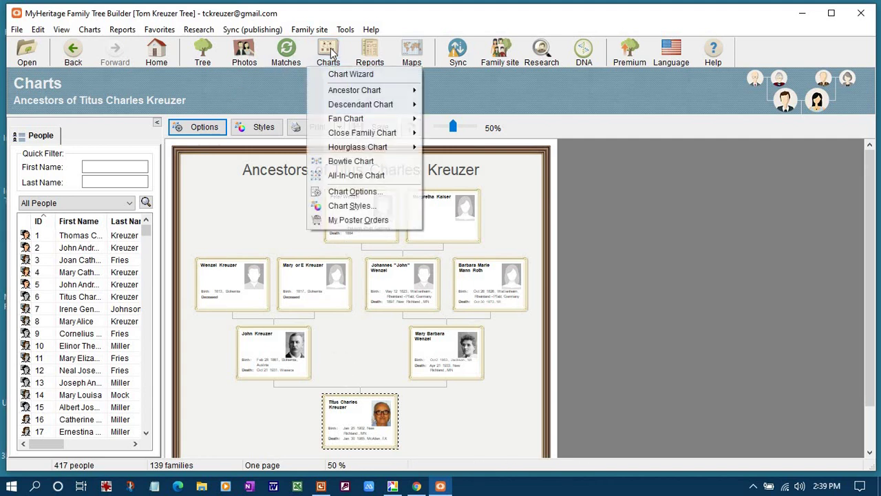
{"action": "mouse_move", "coordinate": [378, 110]}
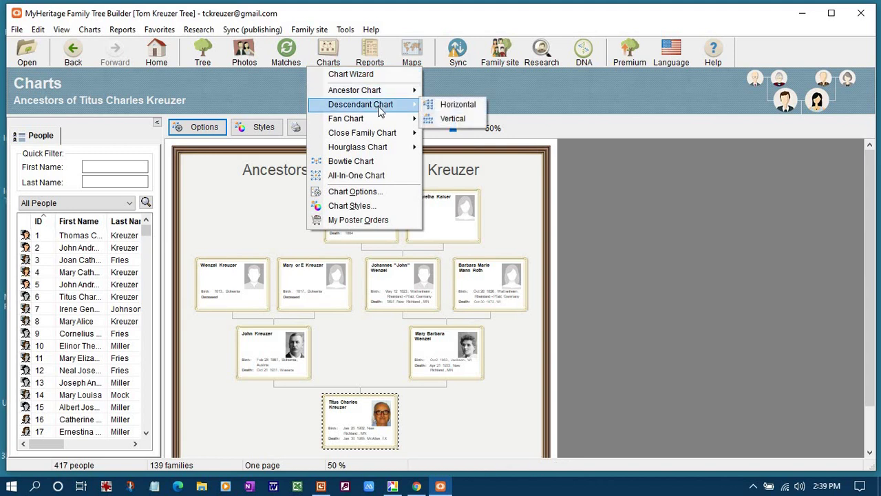
{"action": "left_click", "coordinate": [456, 118]}
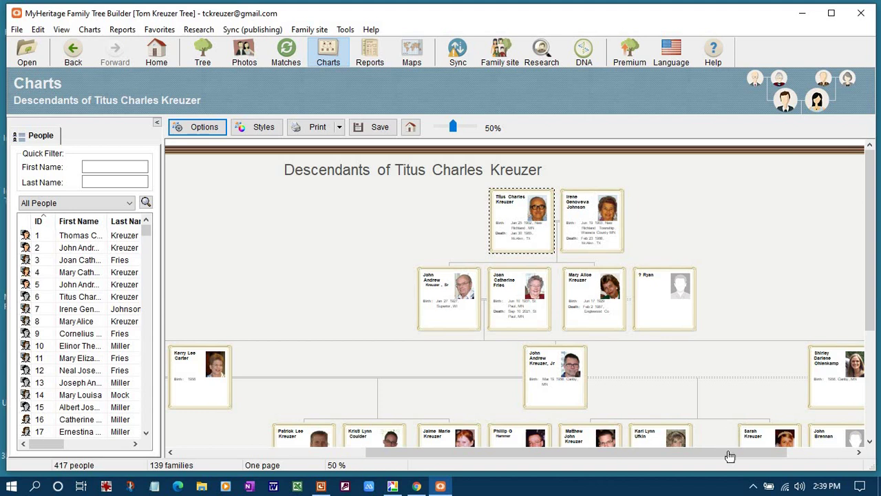
{"action": "left_click_drag", "start_coordinate": [744, 456], "coordinate": [852, 455]}
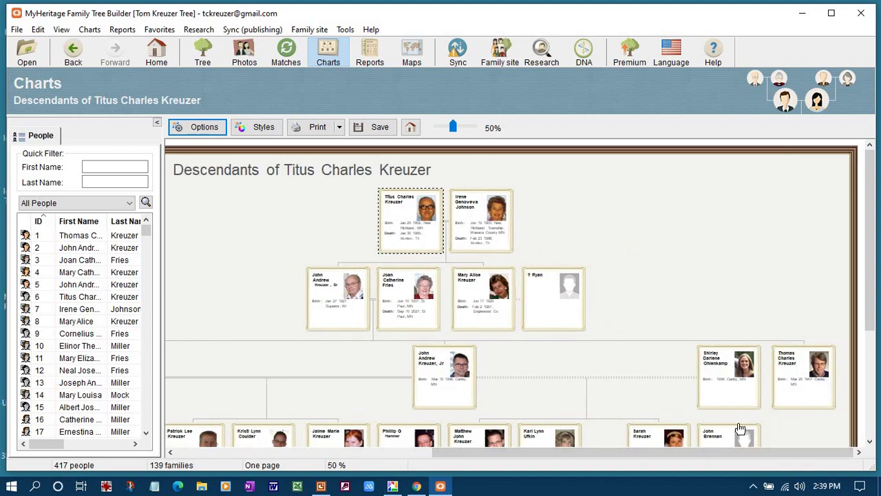
{"action": "left_click_drag", "start_coordinate": [724, 457], "coordinate": [572, 452]}
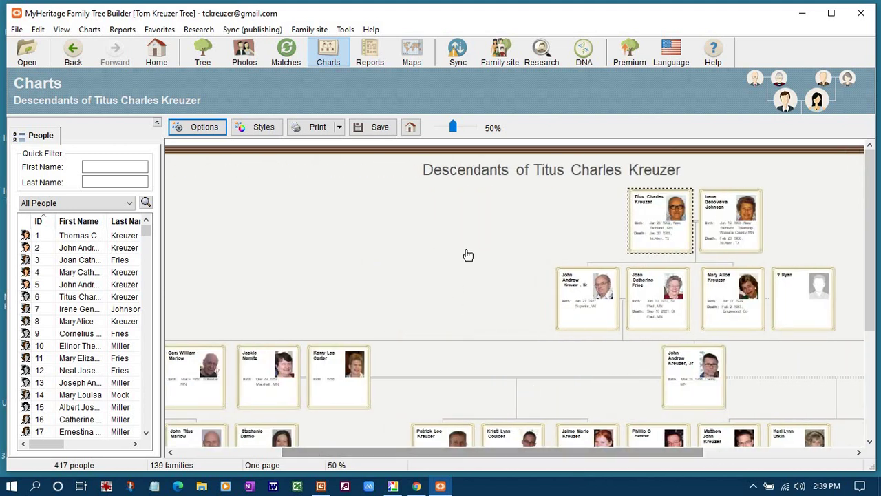
{"action": "left_click_drag", "start_coordinate": [453, 129], "coordinate": [443, 128]}
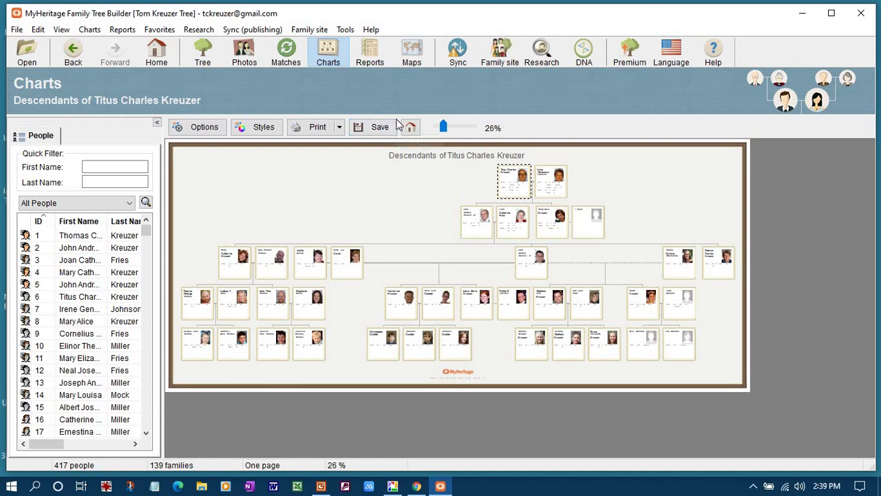
Step: Generate a descendant fan chart for the same man and look over its generations
{"action": "left_click", "coordinate": [338, 55]}
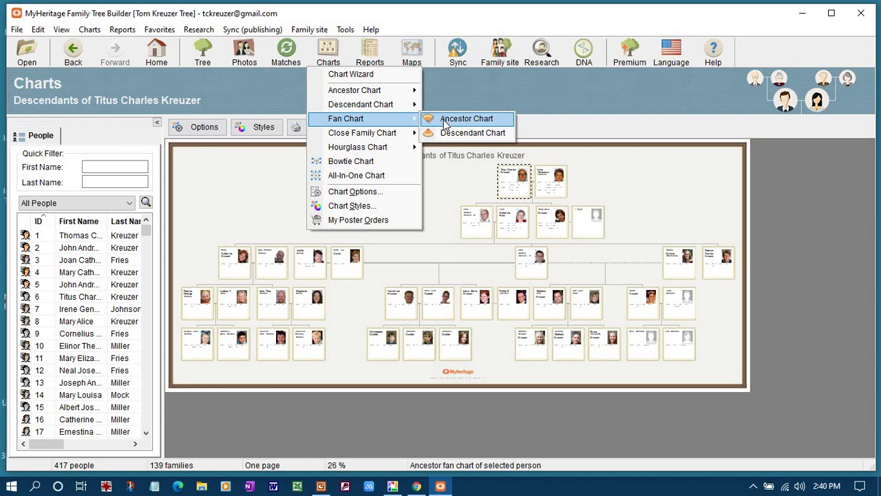
{"action": "left_click", "coordinate": [454, 134]}
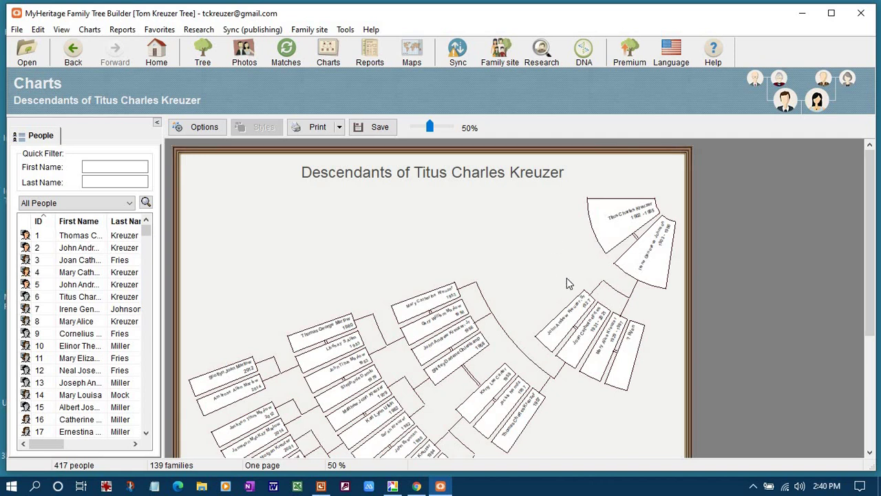
{"action": "scroll", "coordinate": [567, 279], "scroll_direction": "down", "scroll_amount": 1}
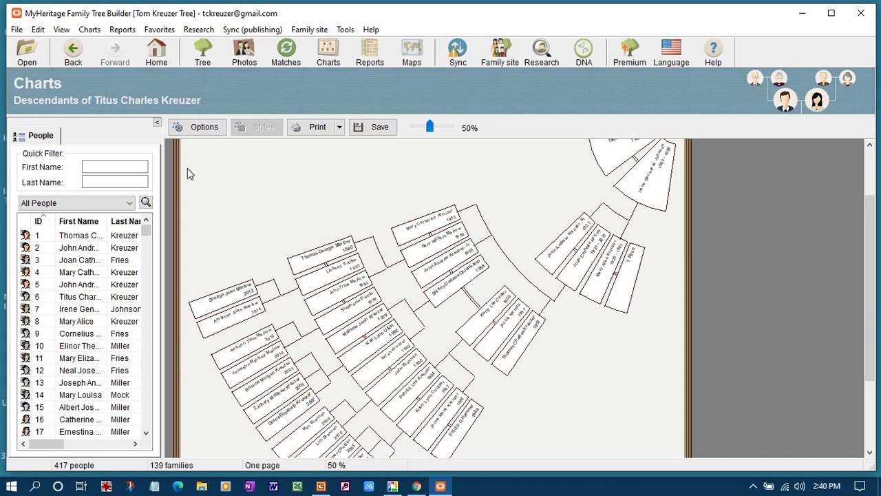
Step: Generate a vertical hourglass chart combining the man's ancestors and descendants
{"action": "left_click", "coordinate": [329, 54]}
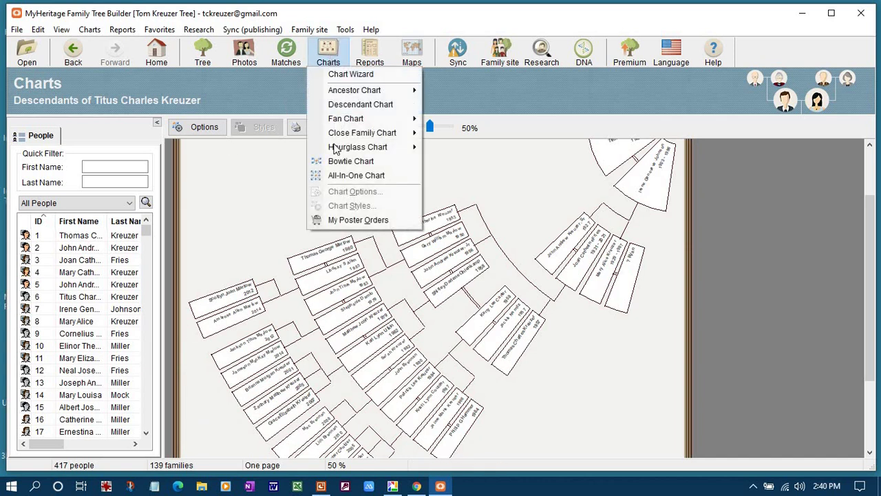
{"action": "mouse_move", "coordinate": [358, 148]}
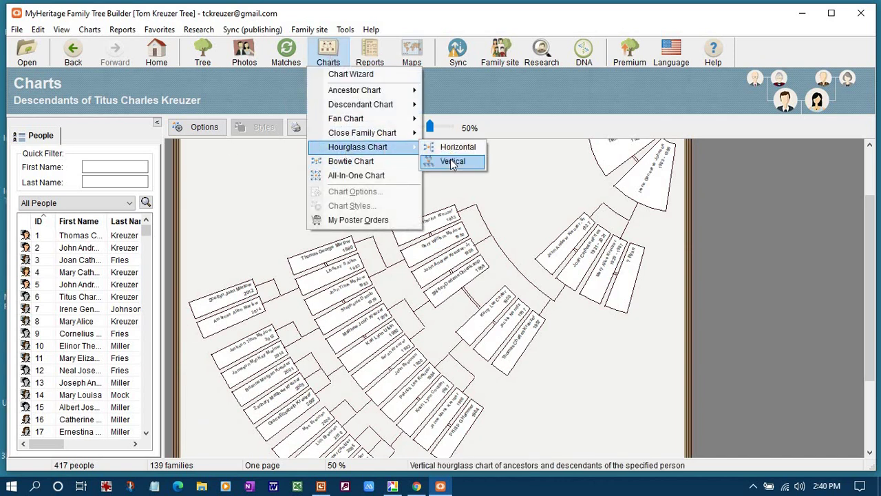
{"action": "left_click", "coordinate": [453, 162]}
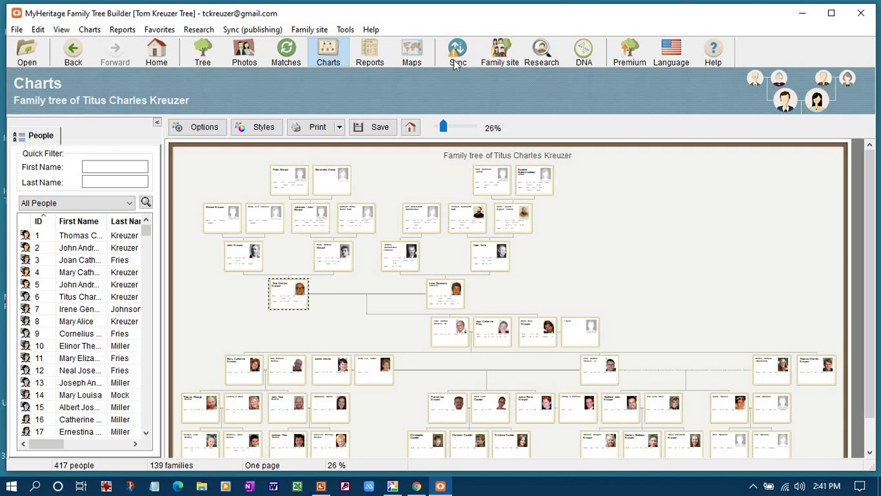
Step: Produce a Letter-size book report for the man with all sections included, and display the finished PDF
{"action": "left_click", "coordinate": [374, 59]}
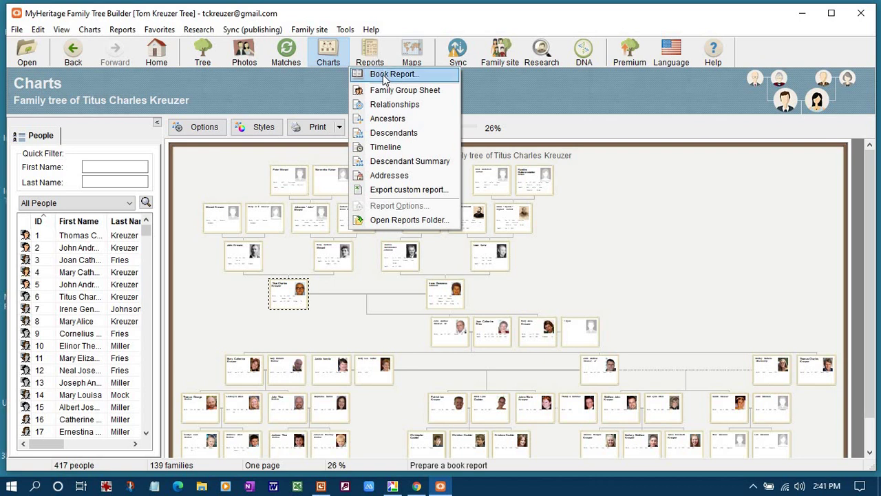
{"action": "left_click", "coordinate": [385, 75]}
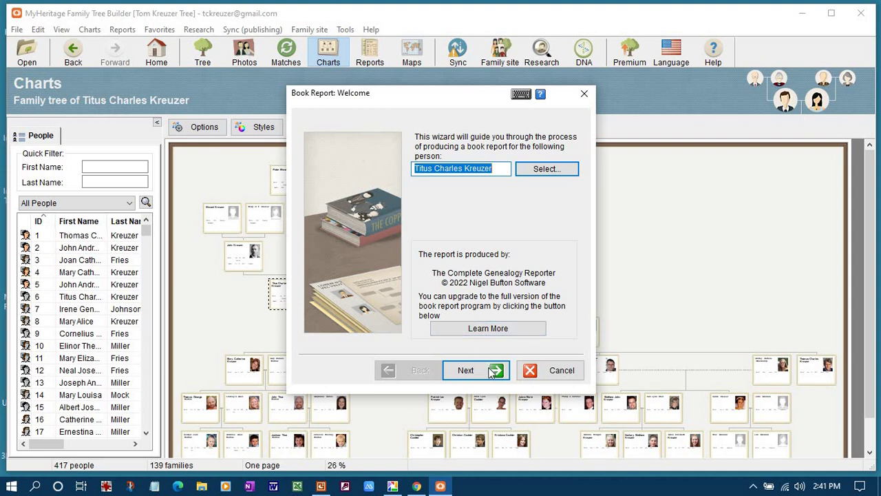
{"action": "left_click", "coordinate": [470, 370]}
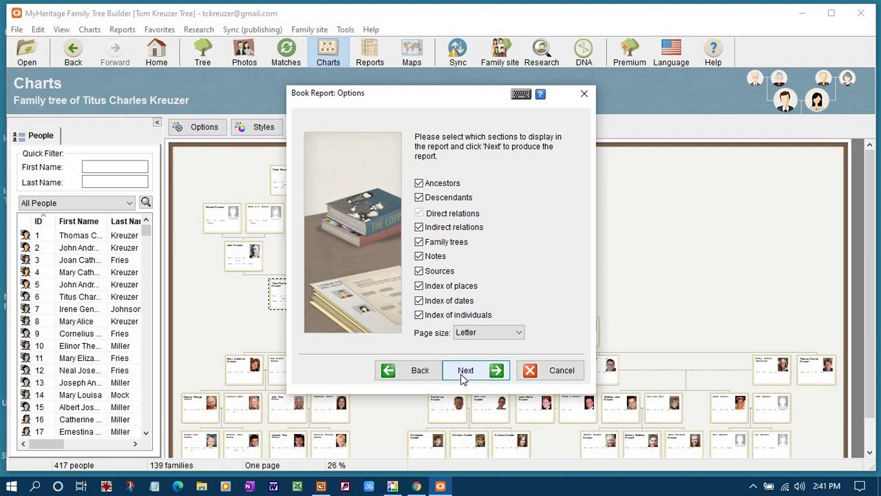
{"action": "left_click", "coordinate": [461, 374]}
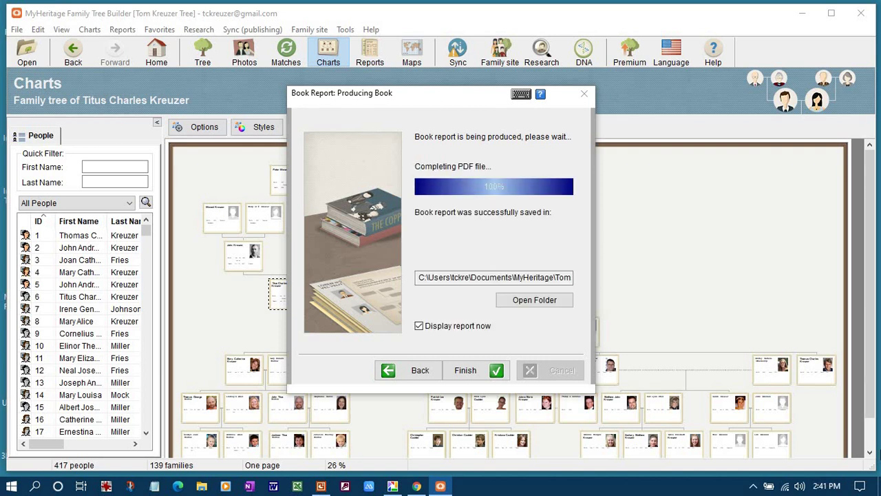
{"action": "left_click", "coordinate": [465, 372]}
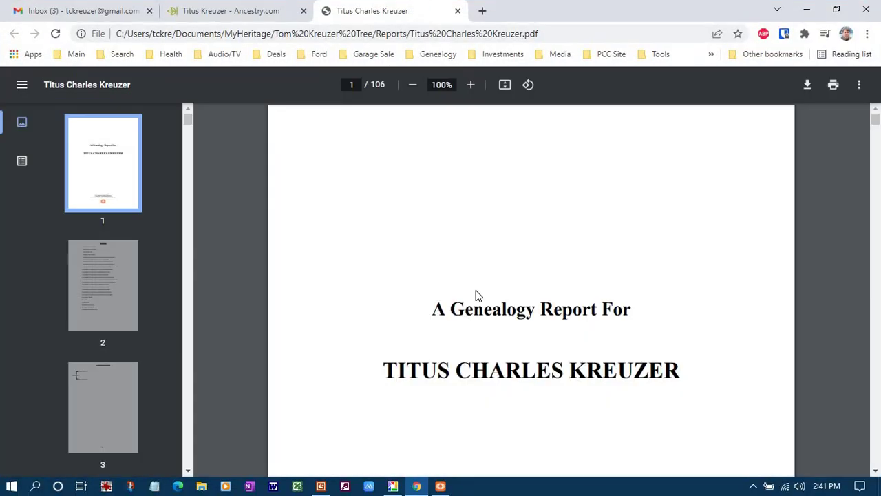
Step: Read through the genealogy report from its cover, contents and ancestry trees to the grandchildren's generation in Direct Relations
{"action": "scroll", "coordinate": [479, 296], "scroll_direction": "down", "scroll_amount": 8}
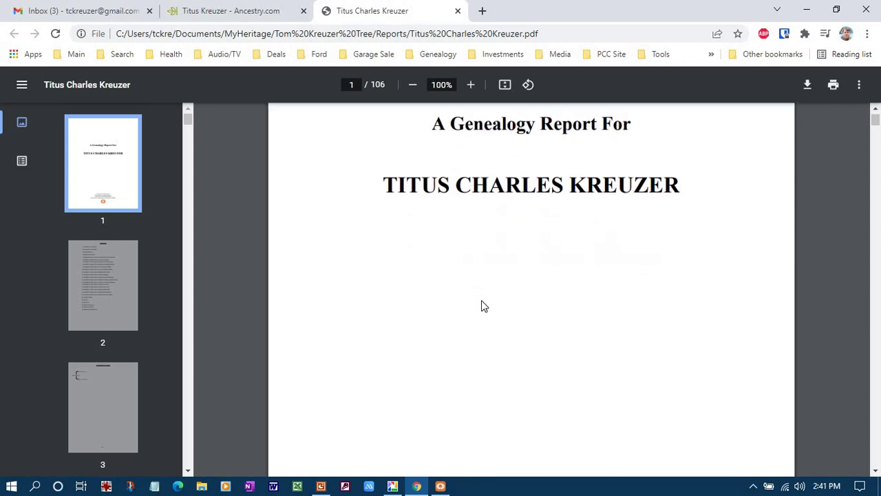
{"action": "scroll", "coordinate": [484, 303], "scroll_direction": "down", "scroll_amount": 2}
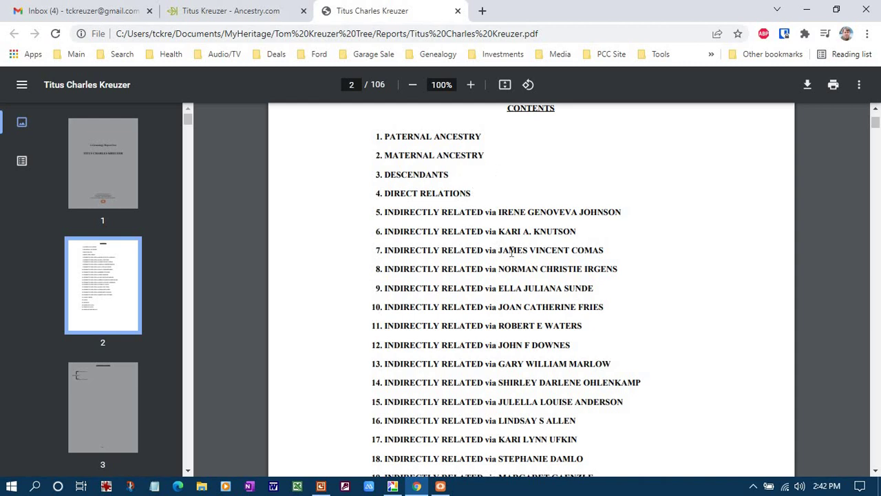
{"action": "scroll", "coordinate": [544, 296], "scroll_direction": "down", "scroll_amount": 10}
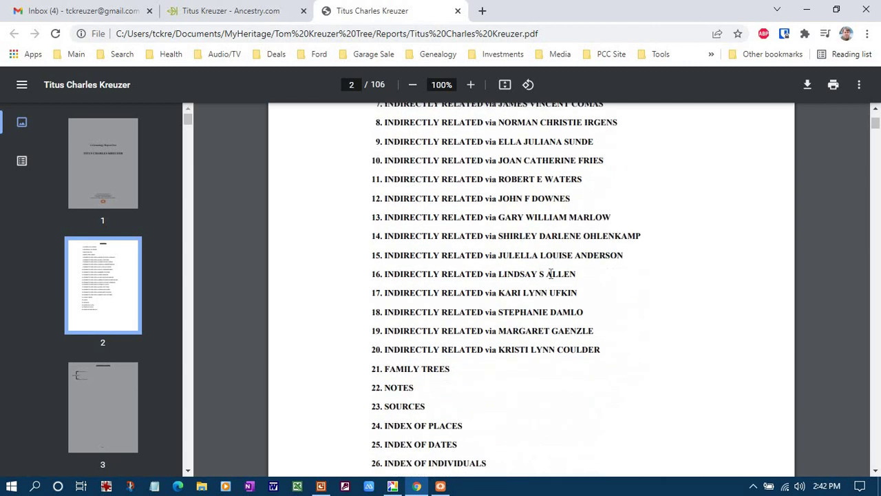
{"action": "scroll", "coordinate": [551, 308], "scroll_direction": "down", "scroll_amount": 1}
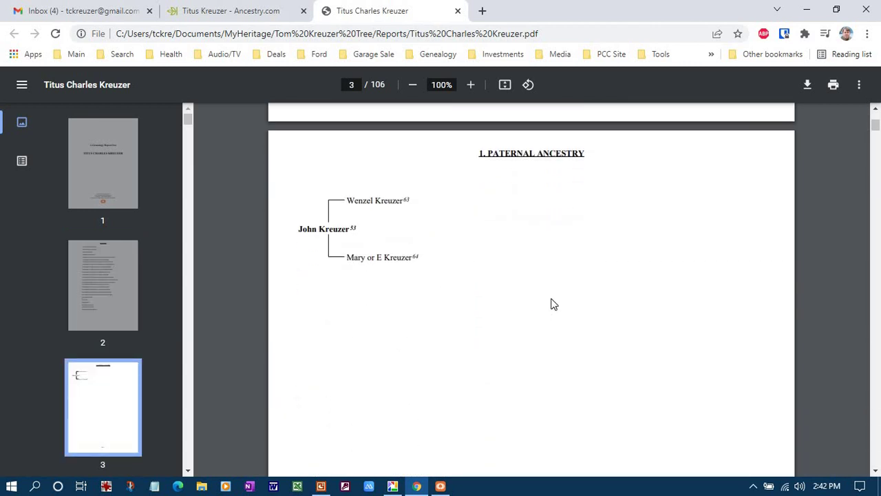
{"action": "scroll", "coordinate": [554, 311], "scroll_direction": "down", "scroll_amount": 10}
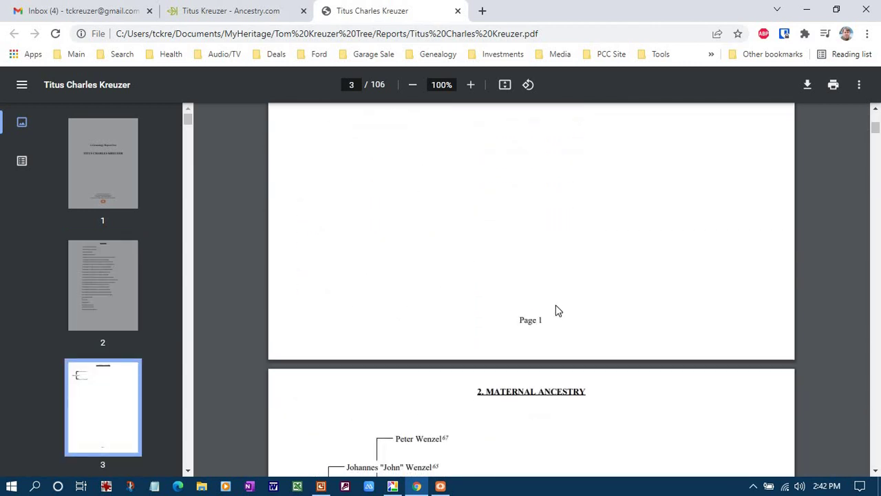
{"action": "scroll", "coordinate": [559, 311], "scroll_direction": "down", "scroll_amount": 10}
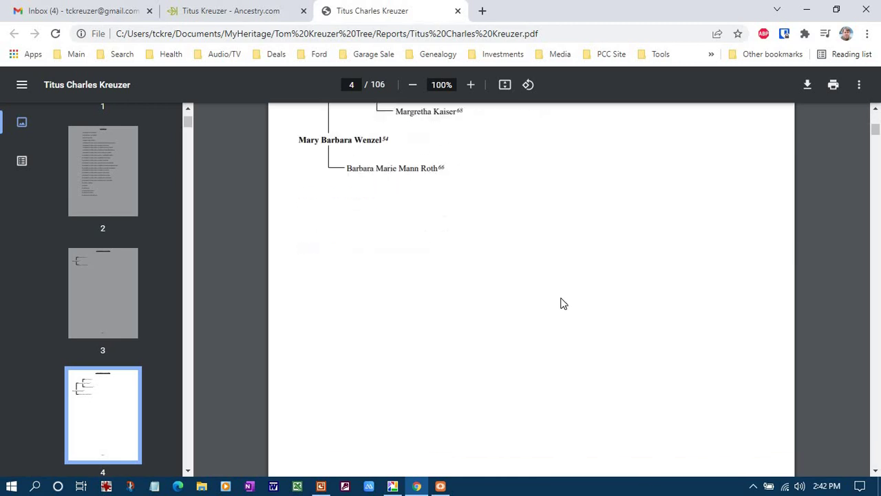
{"action": "scroll", "coordinate": [559, 309], "scroll_direction": "down", "scroll_amount": 10}
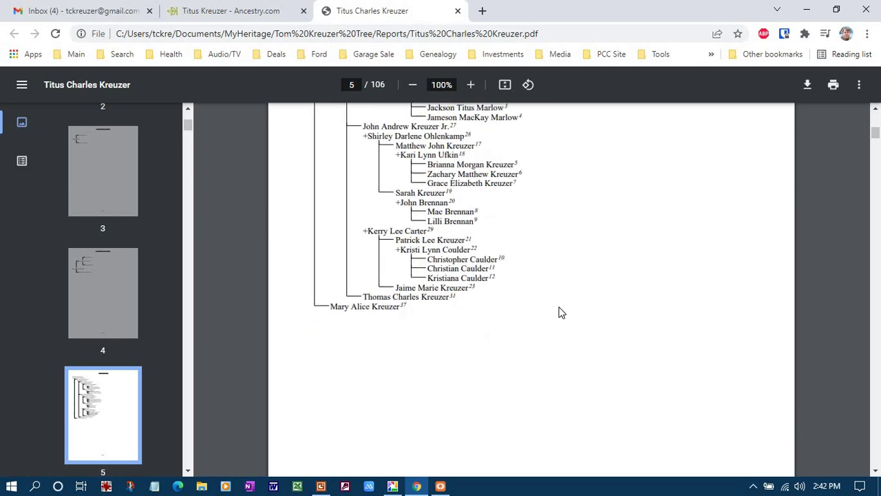
{"action": "scroll", "coordinate": [562, 316], "scroll_direction": "down", "scroll_amount": 3}
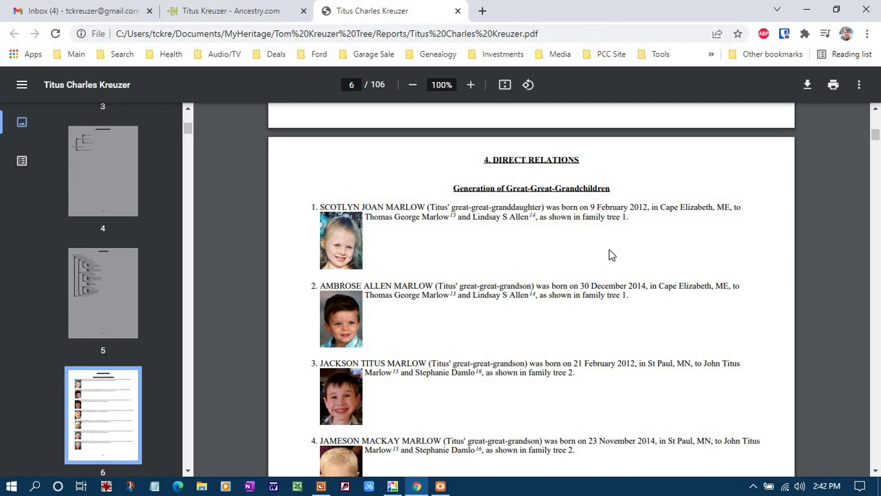
{"action": "scroll", "coordinate": [631, 254], "scroll_direction": "down", "scroll_amount": 4}
{"action": "scroll", "coordinate": [646, 256], "scroll_direction": "down", "scroll_amount": 8}
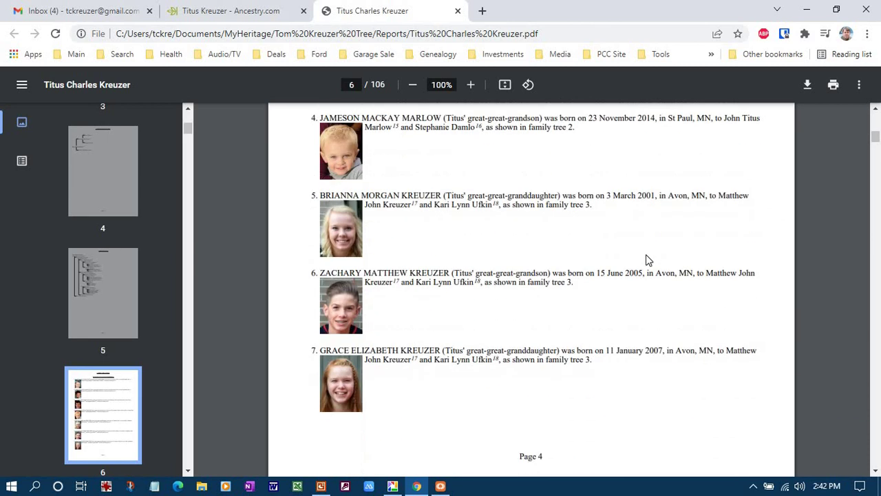
{"action": "scroll", "coordinate": [657, 270], "scroll_direction": "down", "scroll_amount": 4}
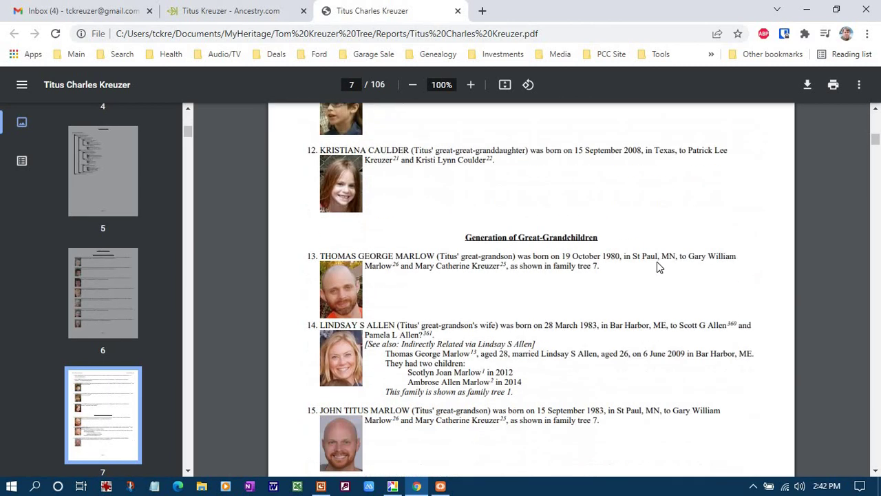
{"action": "scroll", "coordinate": [661, 278], "scroll_direction": "down", "scroll_amount": 10}
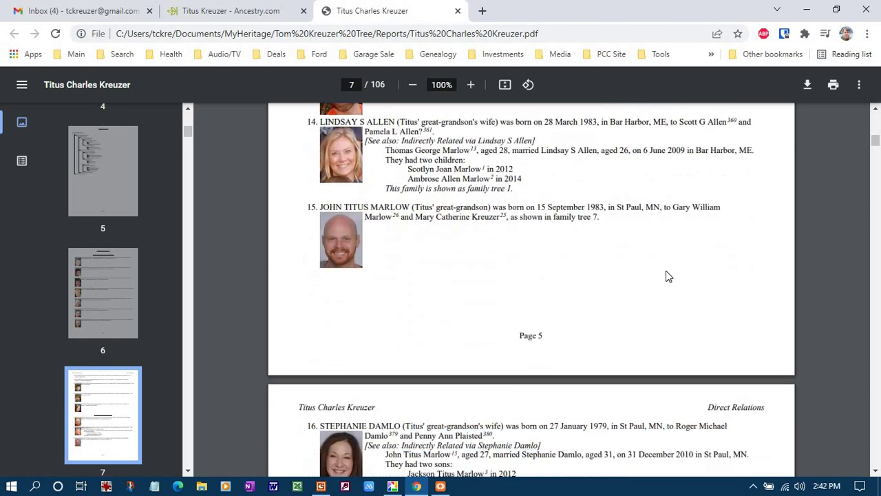
{"action": "scroll", "coordinate": [676, 288], "scroll_direction": "down", "scroll_amount": 10}
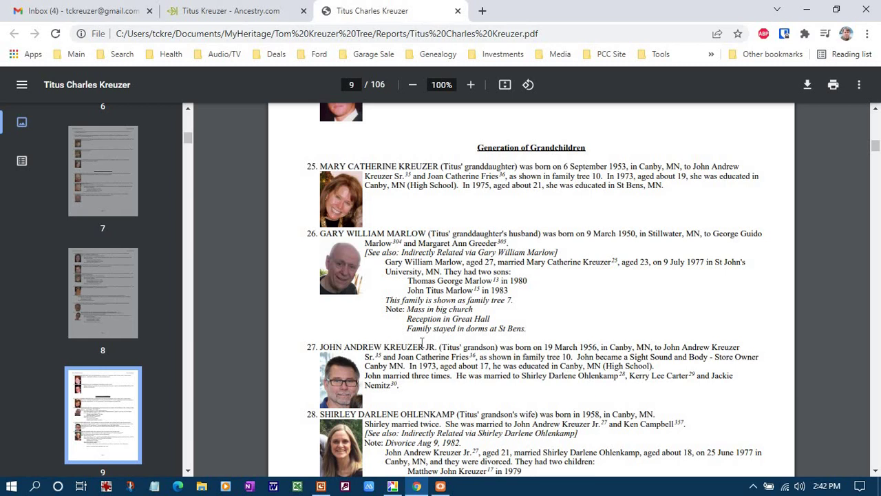
Step: Close the PDF book report, return to MyHeritage Family Tree Builder, and generate a Descendants report for the same man
{"action": "left_click", "coordinate": [458, 12]}
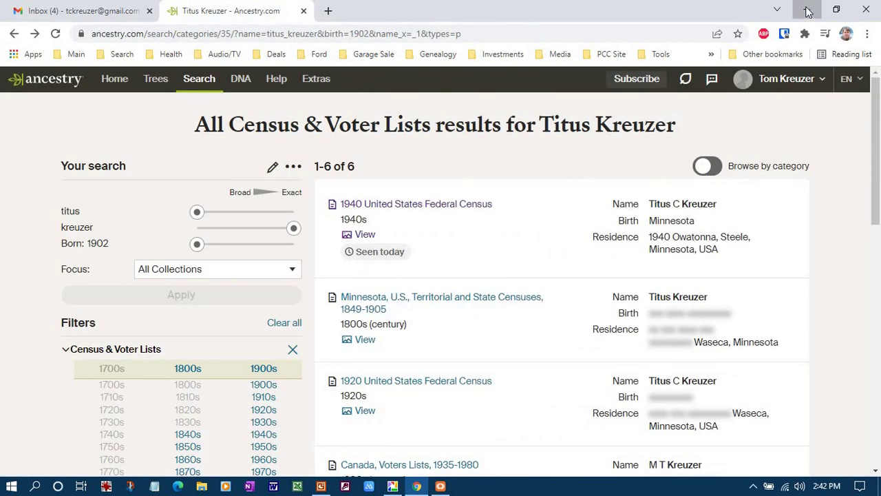
{"action": "left_click", "coordinate": [806, 9]}
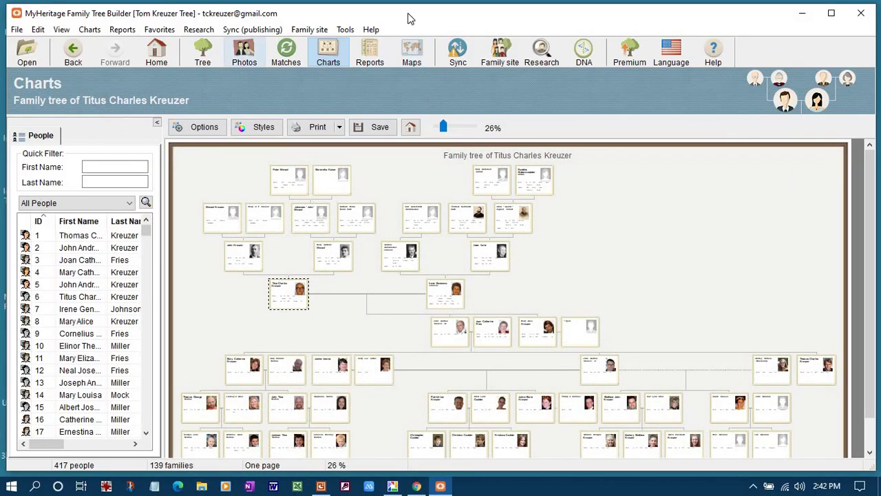
{"action": "left_click", "coordinate": [380, 49]}
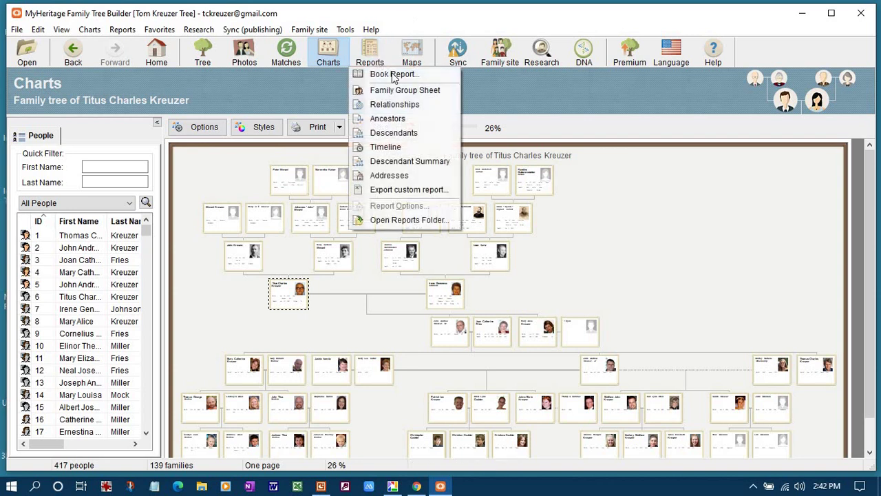
{"action": "left_click", "coordinate": [395, 133]}
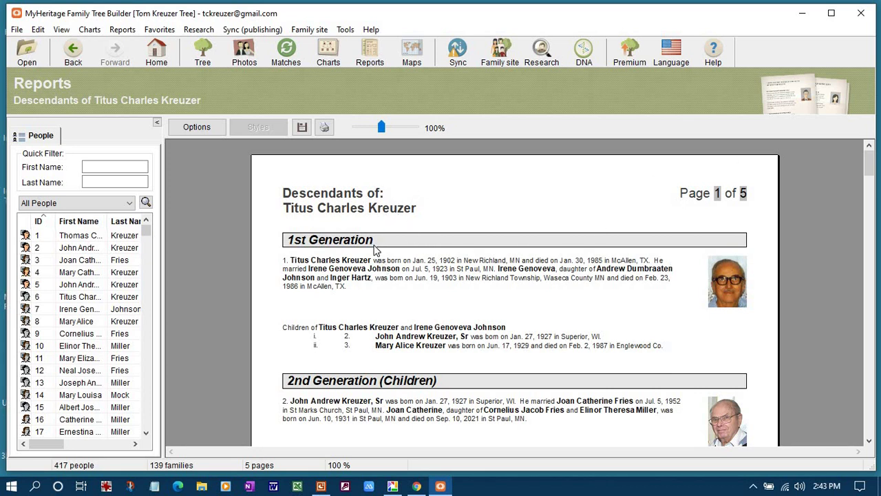
Step: Read through the descendants report from the first generation to the great-grandchildren and their children, and return to the family tree view
{"action": "scroll", "coordinate": [427, 303], "scroll_direction": "down", "scroll_amount": 7}
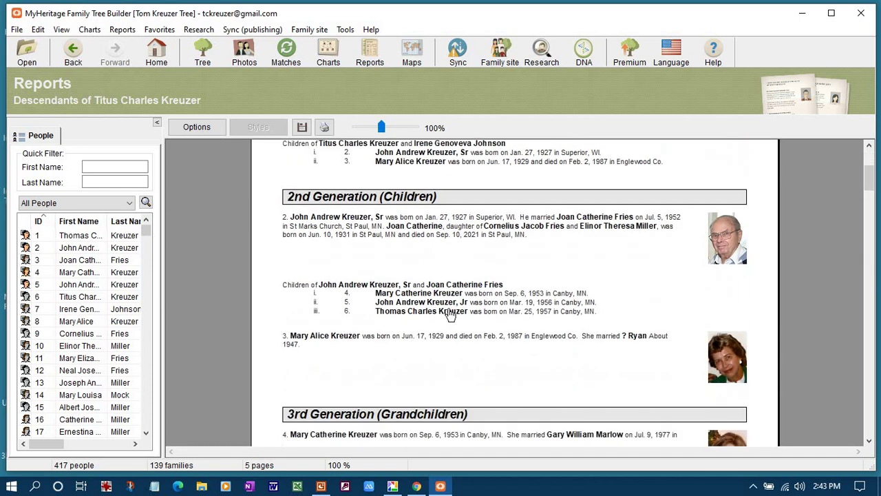
{"action": "scroll", "coordinate": [458, 323], "scroll_direction": "down", "scroll_amount": 6}
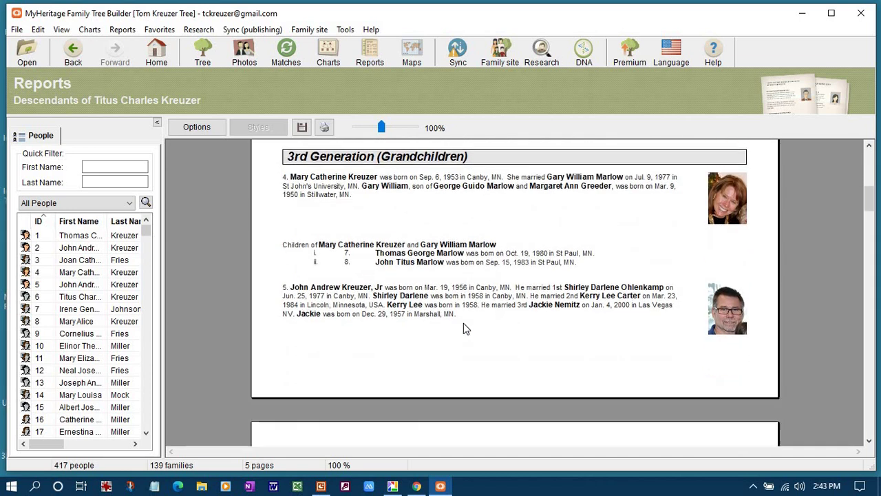
{"action": "scroll", "coordinate": [465, 331], "scroll_direction": "down", "scroll_amount": 12}
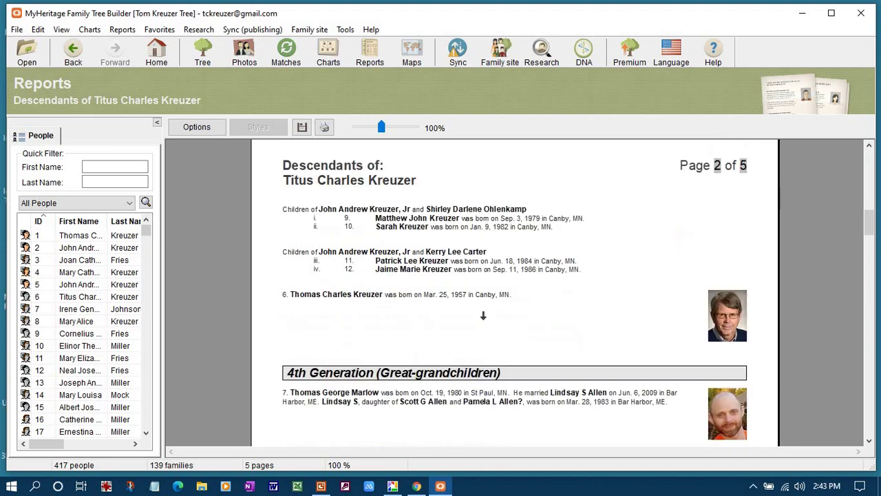
{"action": "scroll", "coordinate": [484, 322], "scroll_direction": "down", "scroll_amount": 18}
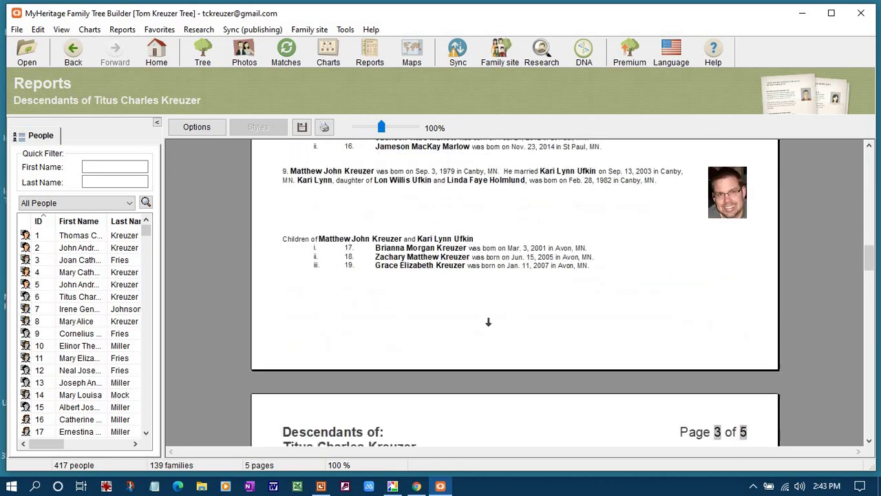
{"action": "scroll", "coordinate": [489, 334], "scroll_direction": "down", "scroll_amount": 18}
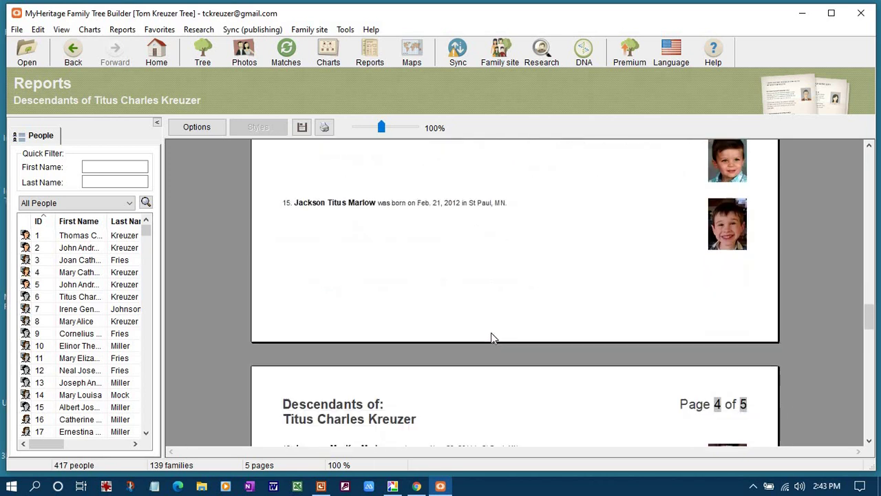
{"action": "scroll", "coordinate": [500, 343], "scroll_direction": "down", "scroll_amount": 9}
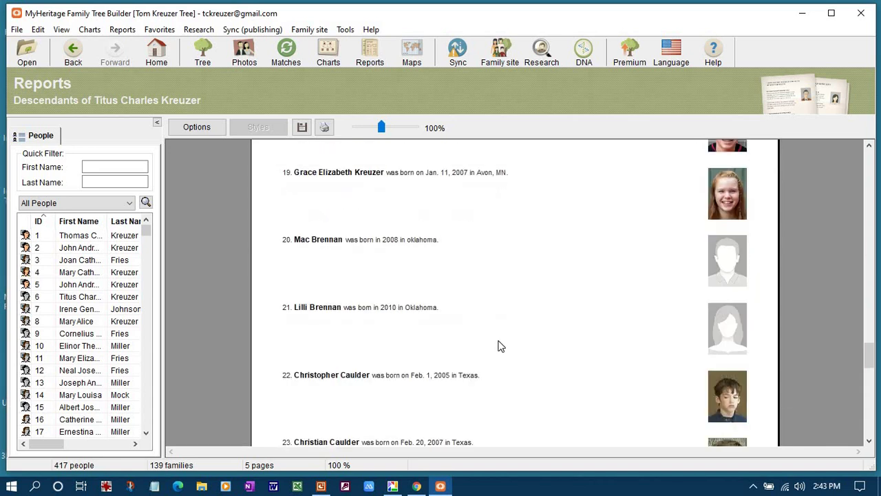
{"action": "scroll", "coordinate": [499, 342], "scroll_direction": "down", "scroll_amount": 3}
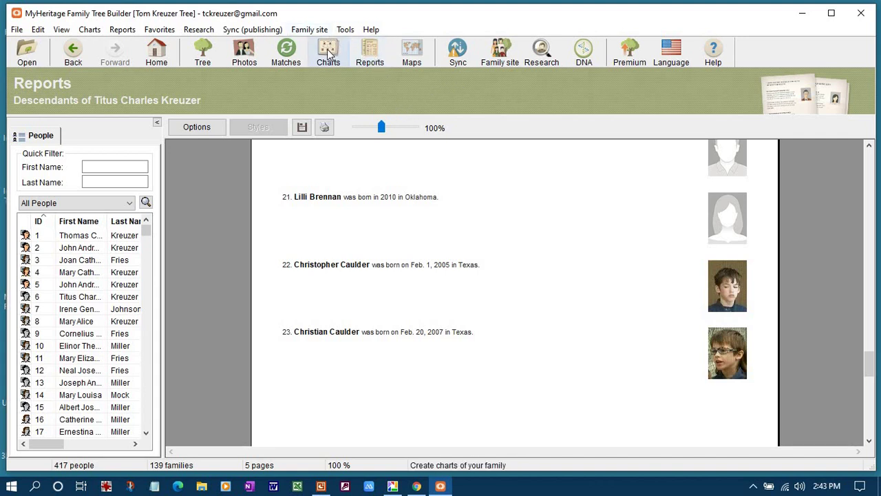
{"action": "left_click", "coordinate": [203, 59]}
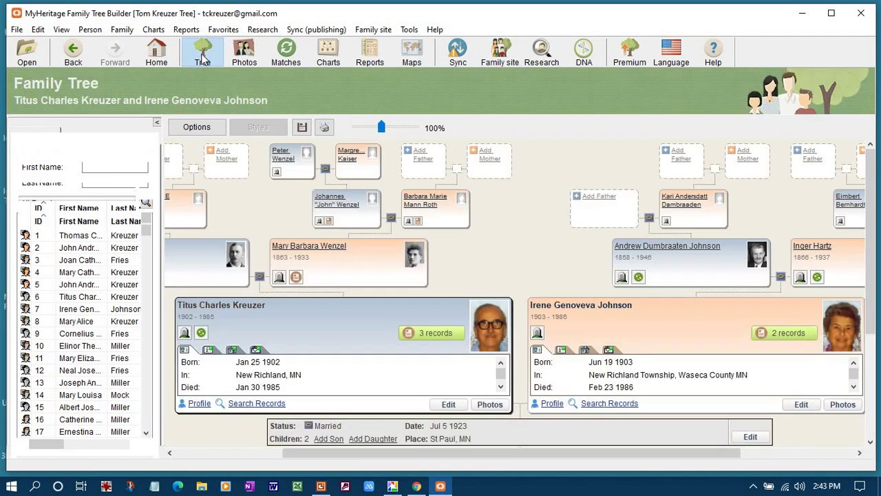
Step: Switch to the PowerPoint presentation and resume the slide show from slide 10, advancing to the Free Resources slide
{"action": "left_click", "coordinate": [802, 16]}
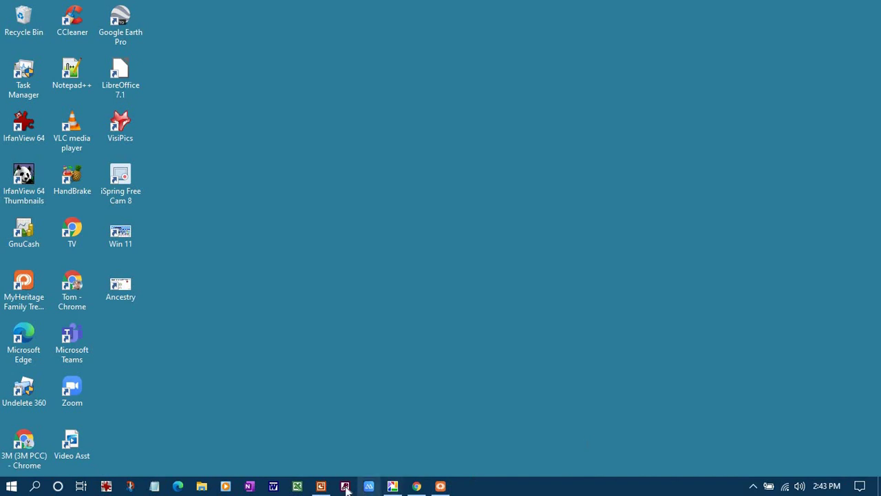
{"action": "left_click", "coordinate": [321, 487]}
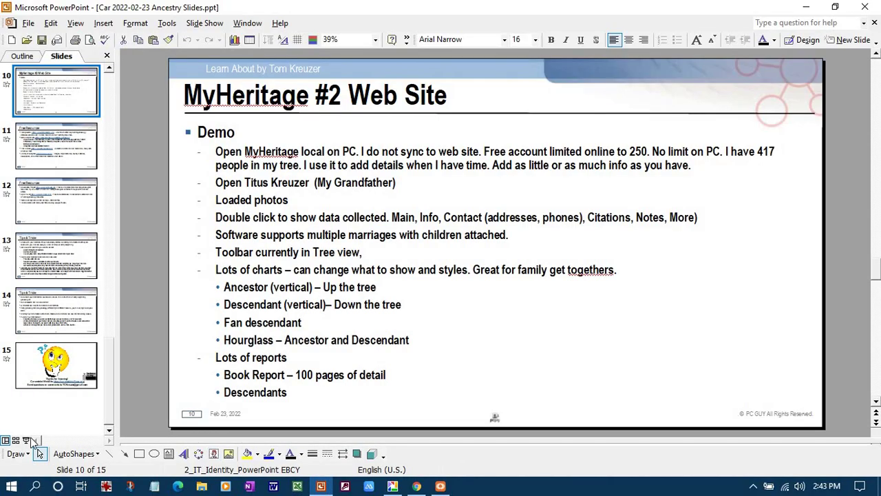
{"action": "left_click", "coordinate": [26, 441]}
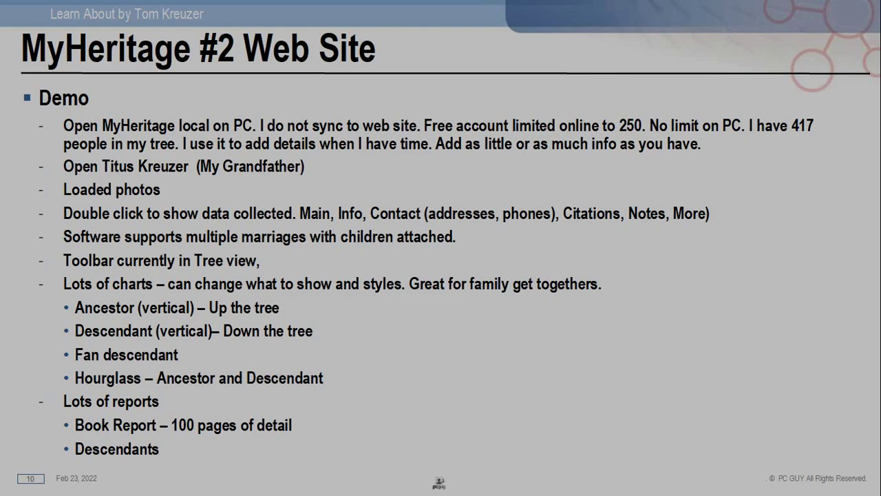
{"action": "key", "text": "Right"}
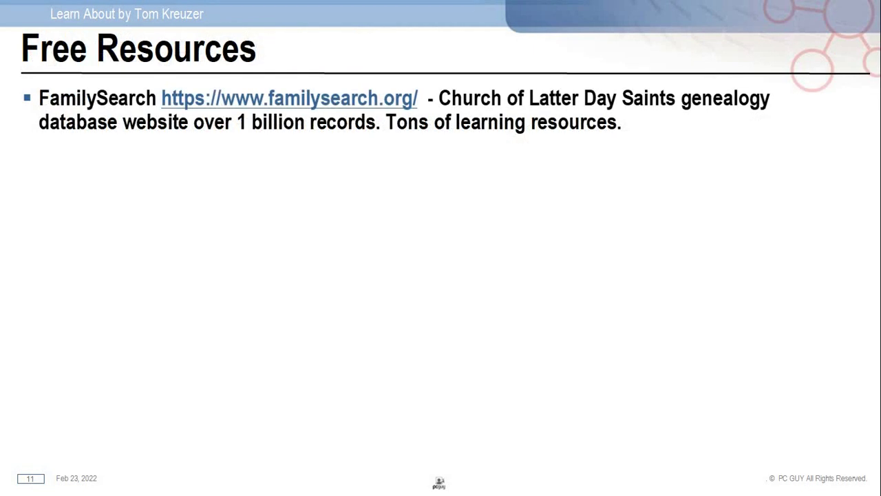